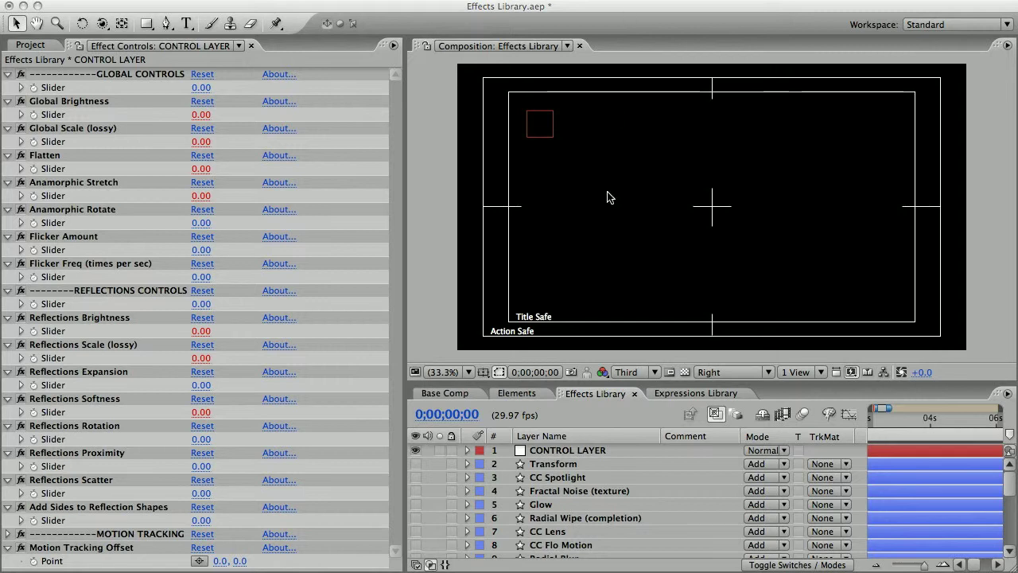
Open the Elements comp, solo the Light Rays layer and show its effect settings.
left_click(597, 398)
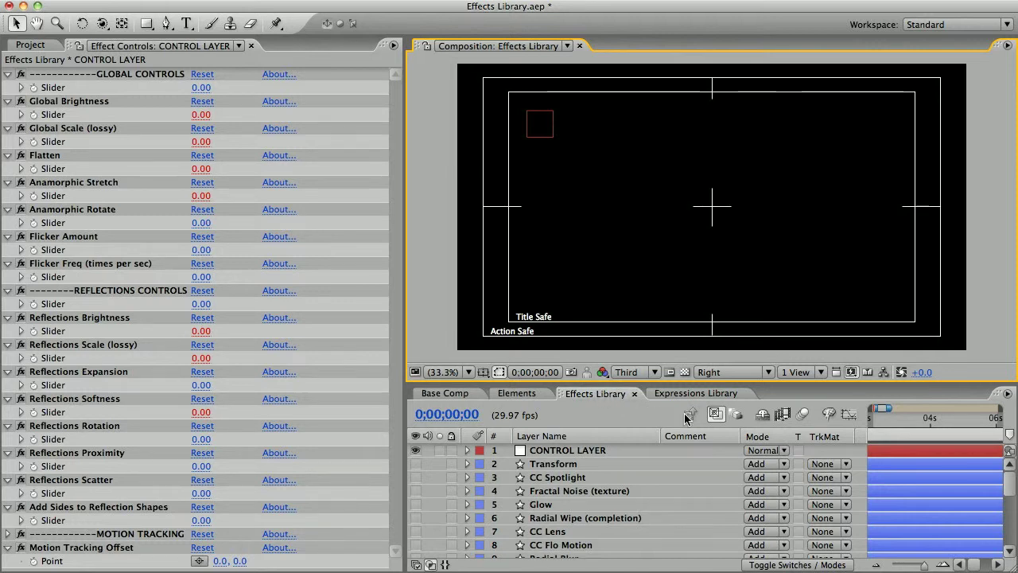
scroll(1010, 484, "down", 1)
mouse_move(1010, 483)
left_mouse_down()
mouse_move(1011, 531)
mouse_move(1011, 473)
left_mouse_up()
left_click(525, 396)
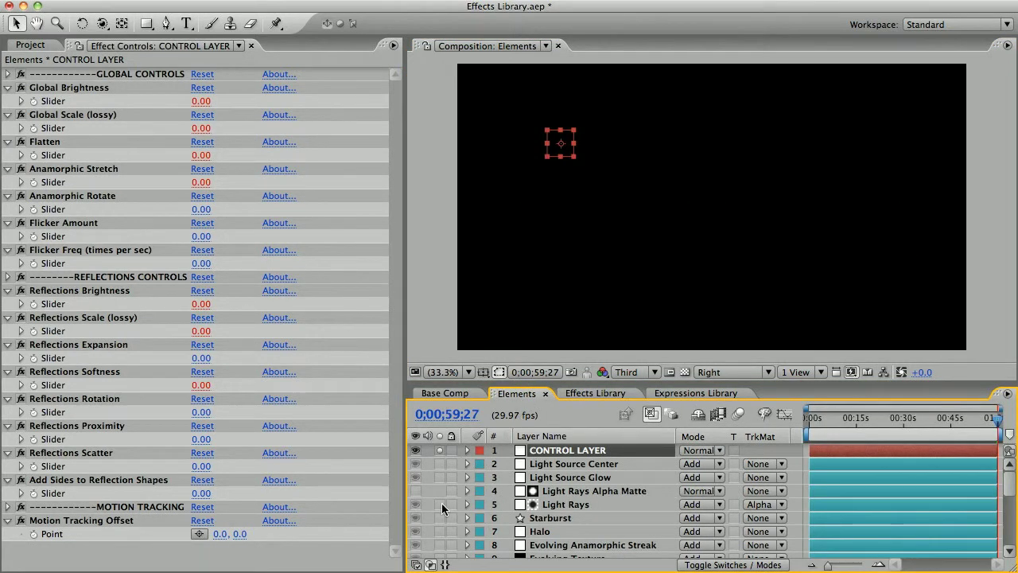
left_click(440, 503)
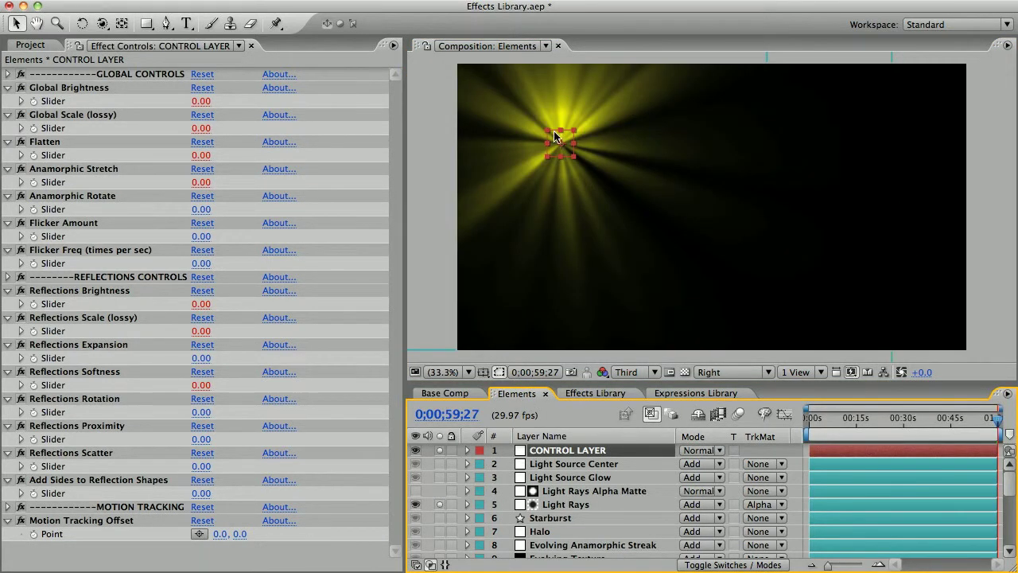
left_click(565, 505)
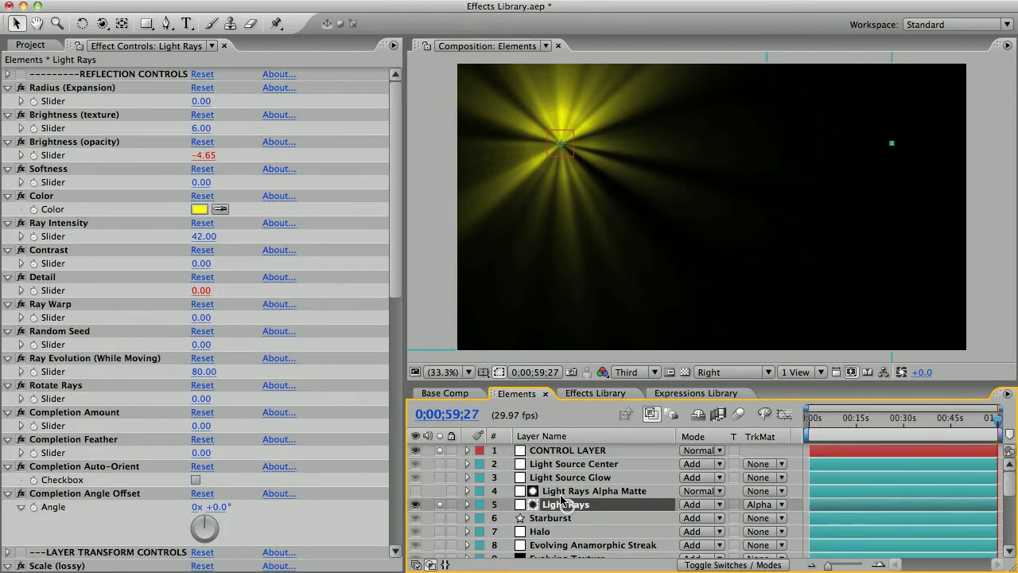
Move the control light toward the frame centre.
left_click_drag(395, 237, 398, 409)
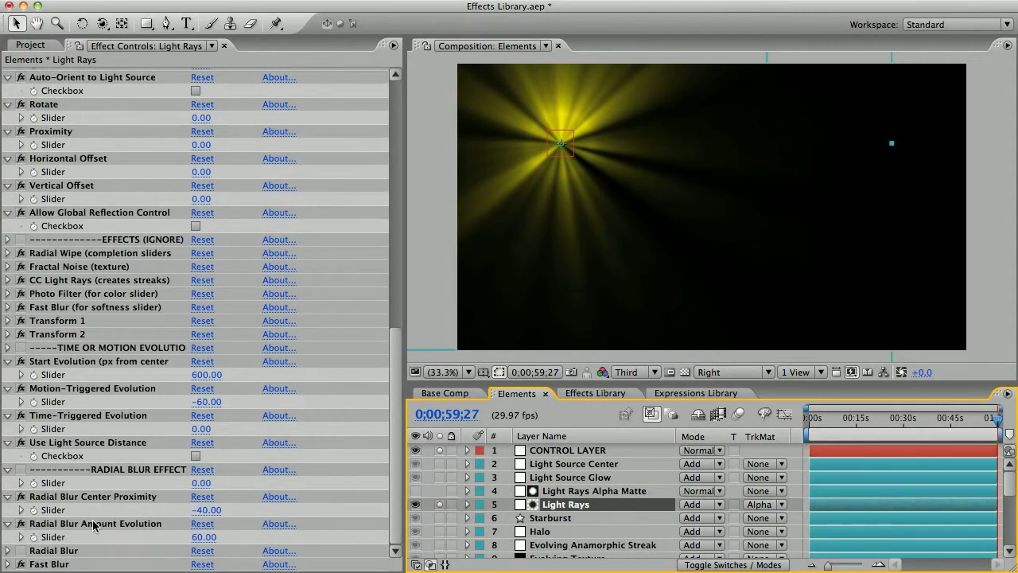
left_click(21, 550)
left_click(534, 451)
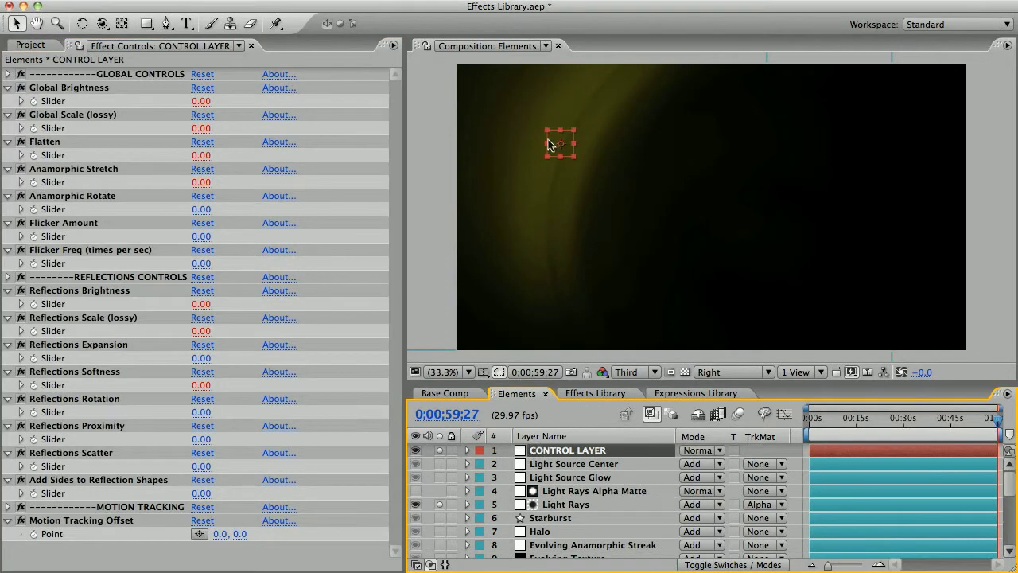
mouse_move(561, 144)
left_mouse_down()
mouse_move(720, 221)
mouse_move(768, 265)
mouse_move(732, 136)
mouse_move(522, 175)
mouse_move(724, 221)
mouse_move(607, 177)
left_mouse_up()
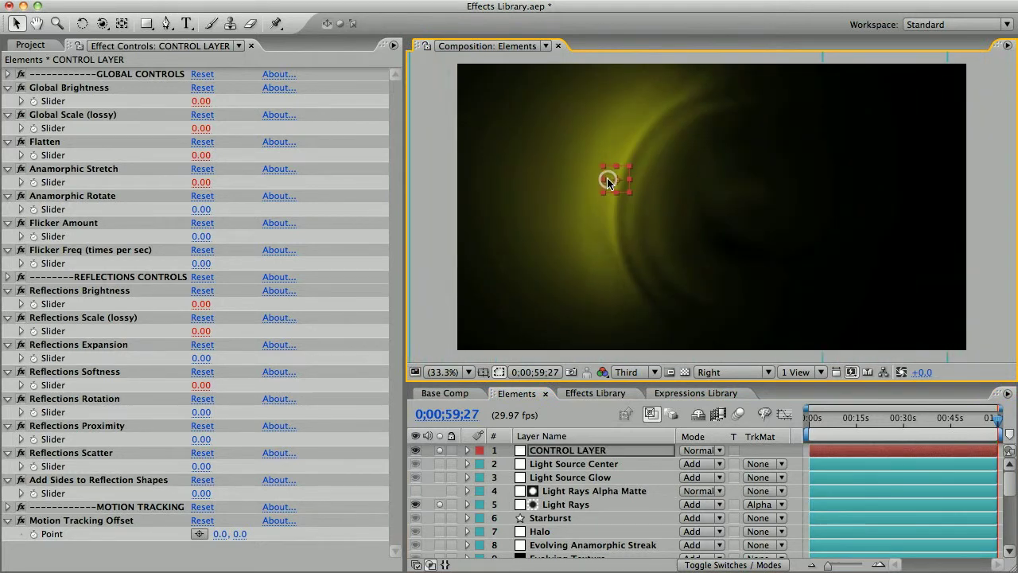
Inspect the Light Rays Radial Blur controls, then return to the Effects Library comp.
left_click(570, 504)
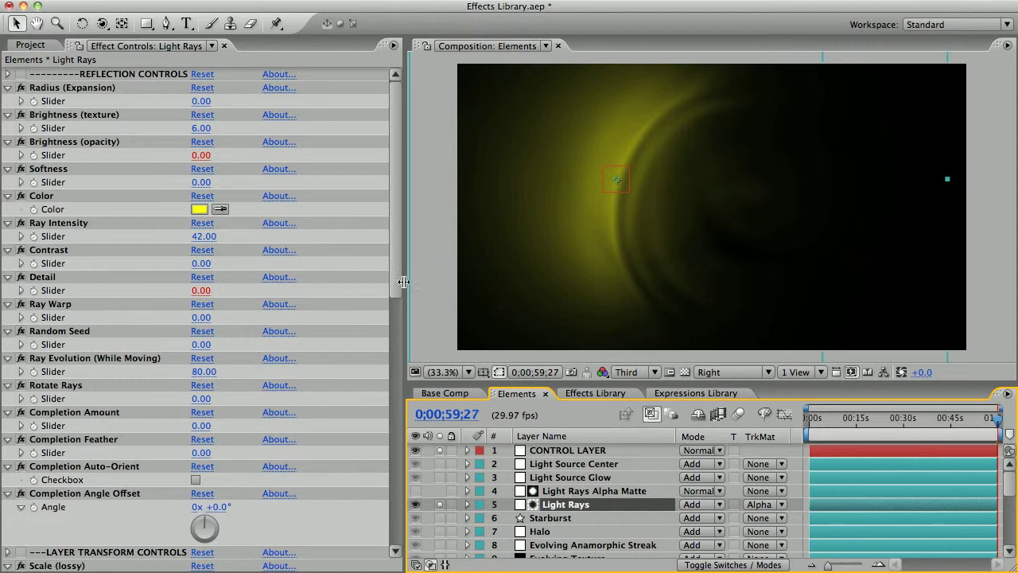
left_click_drag(398, 278, 397, 528)
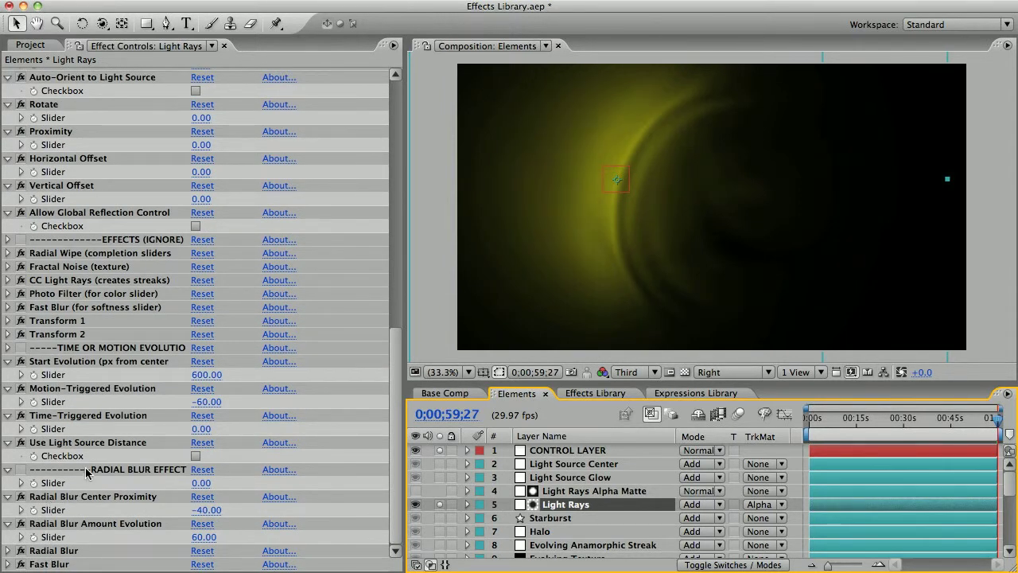
left_click(110, 471)
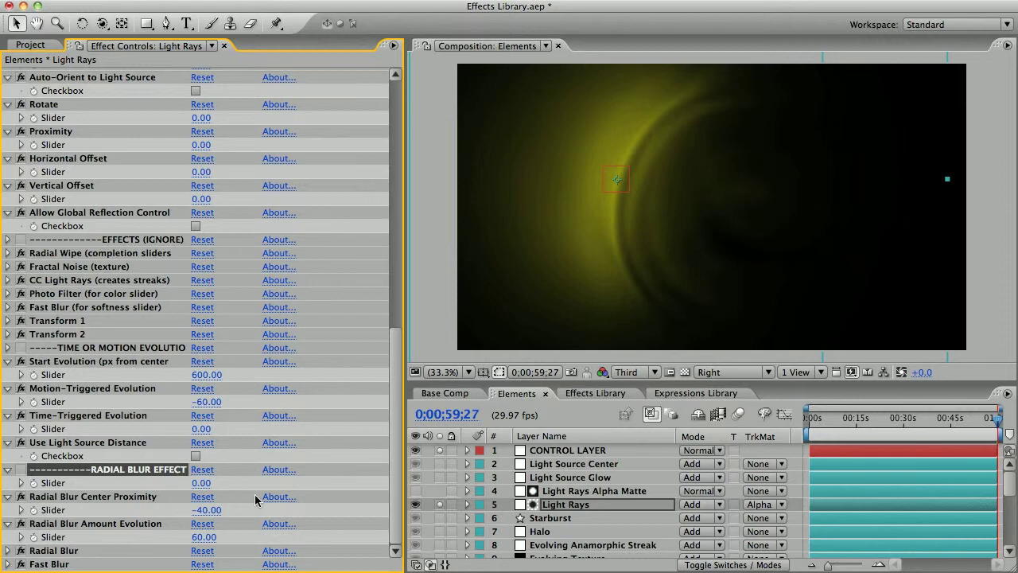
left_click(600, 395)
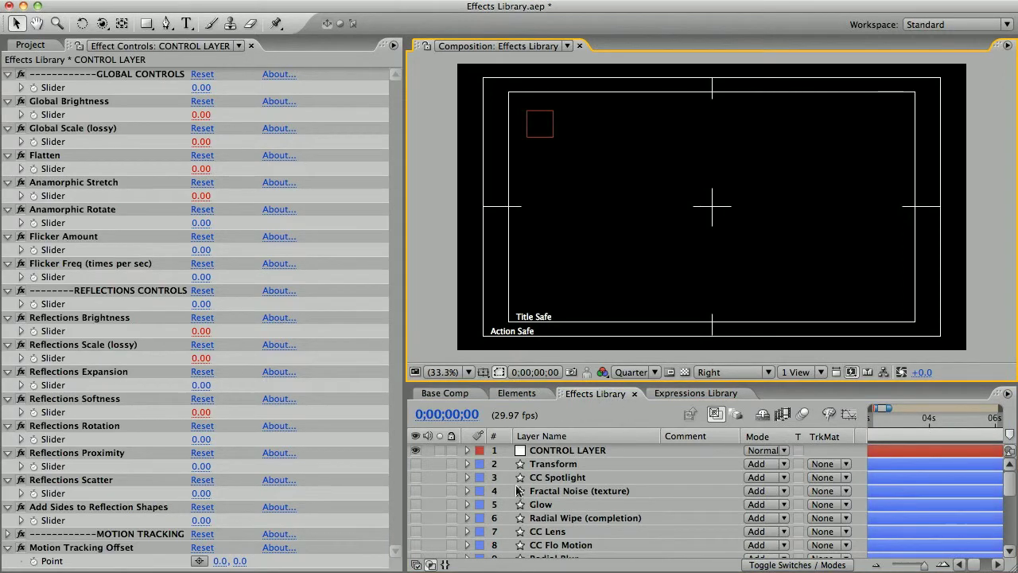
Solo layer 19 Reflection Shape in Elements, drag the control light up-left, then return to Effects Library.
left_click_drag(1007, 483, 1005, 480)
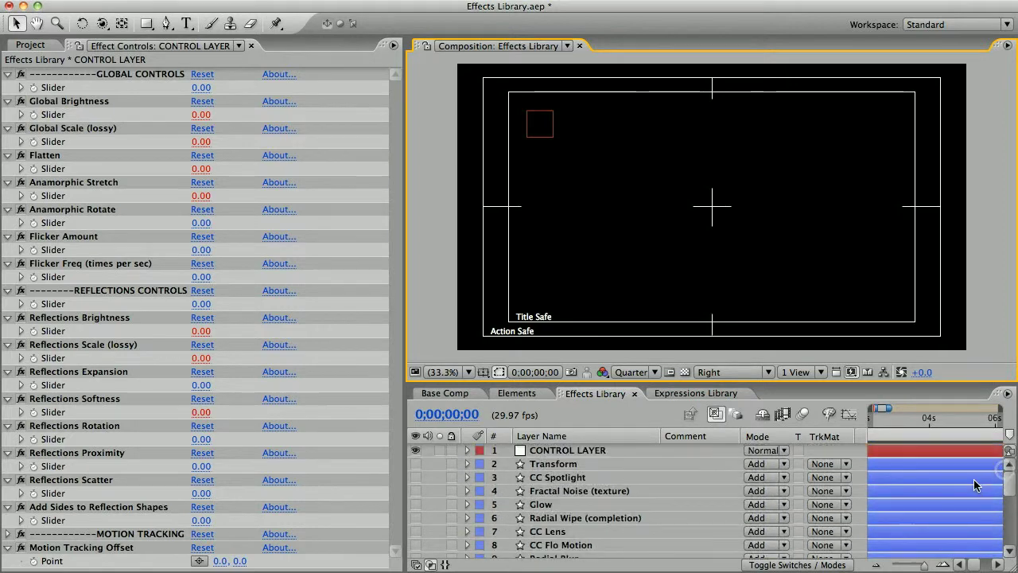
left_click(517, 394)
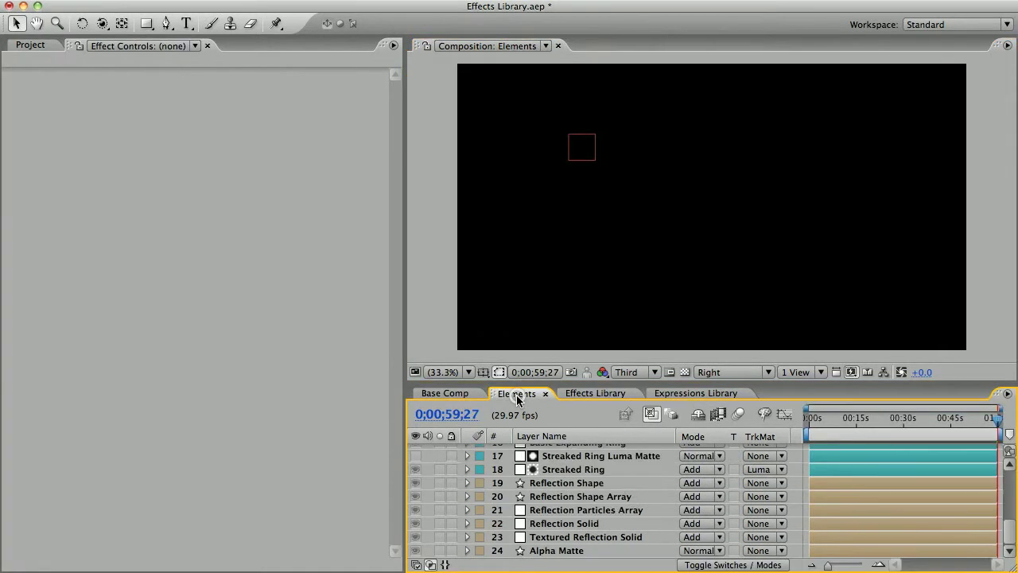
left_click(439, 483)
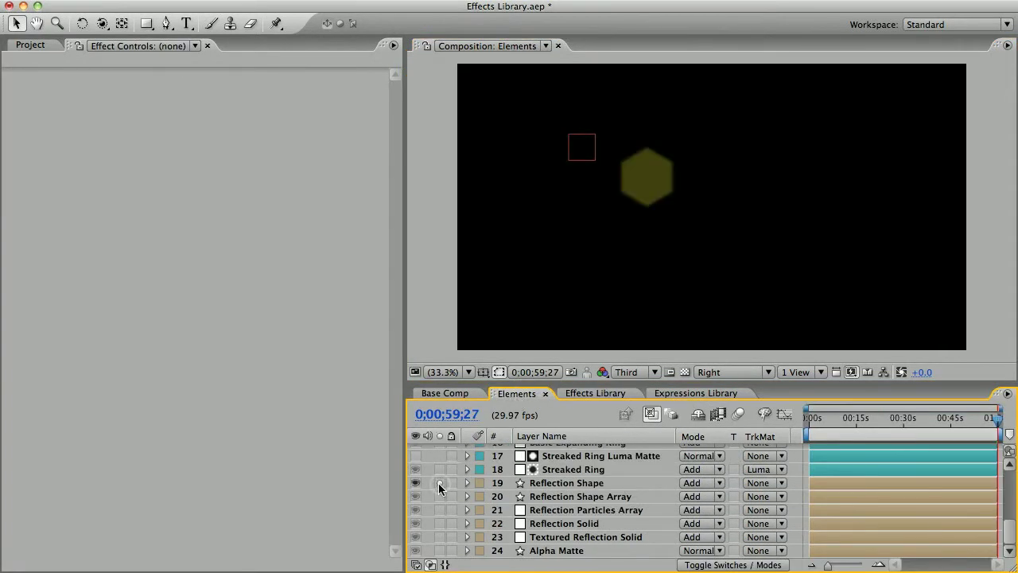
mouse_move(579, 150)
left_mouse_down()
mouse_move(807, 247)
mouse_move(536, 119)
left_mouse_up()
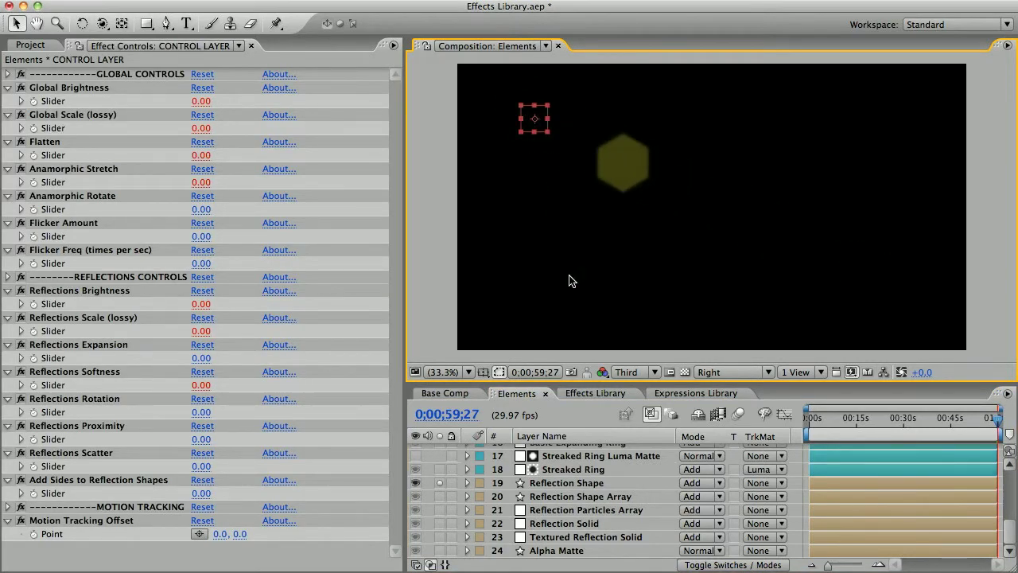
left_click(600, 394)
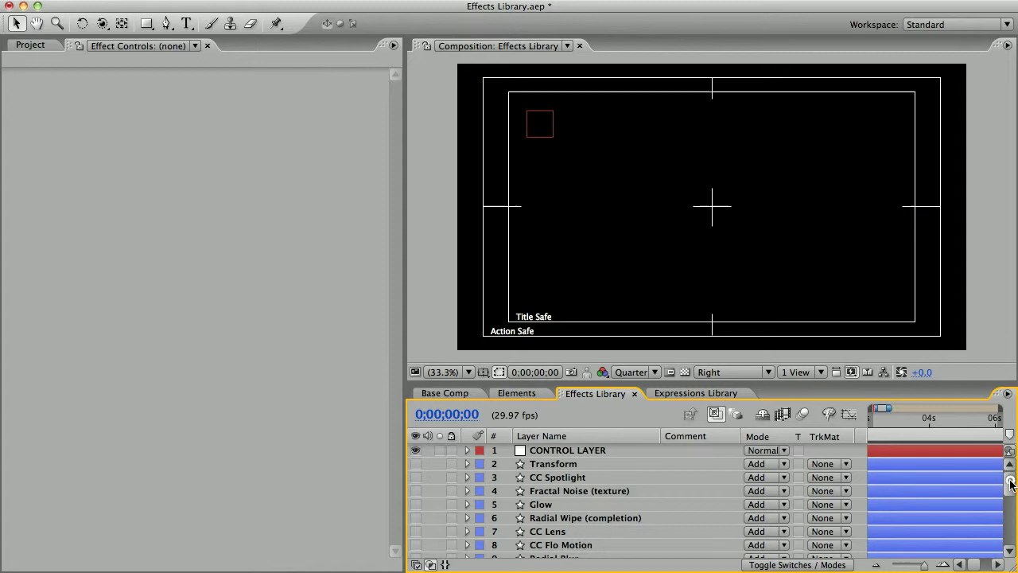
Turn on layer 7 CC Lens, move the control light right to reveal the yellow lens, and select it.
scroll(1012, 487, "down", 1)
left_click_drag(1011, 486, 1012, 517)
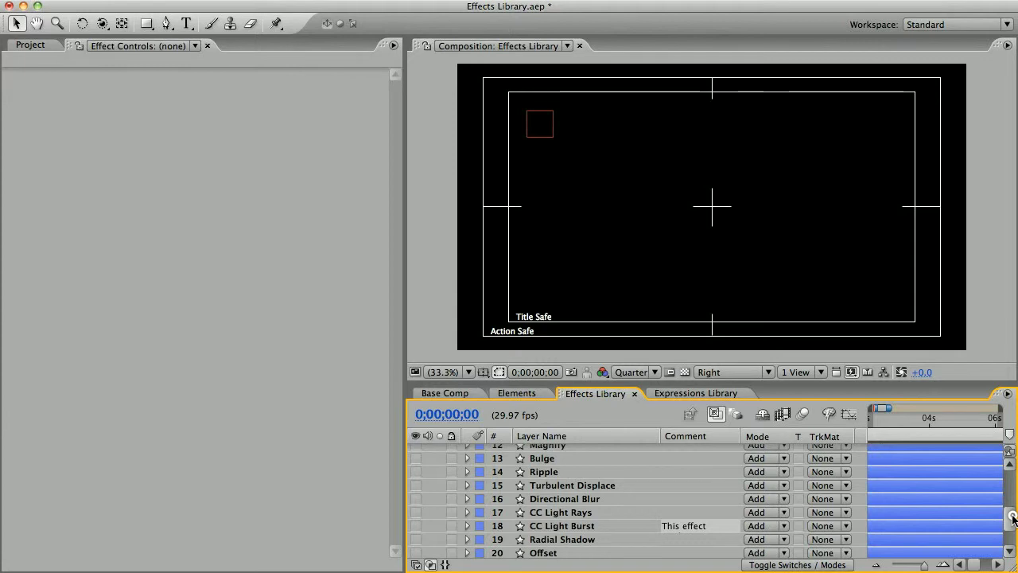
left_click_drag(1012, 517, 1009, 470)
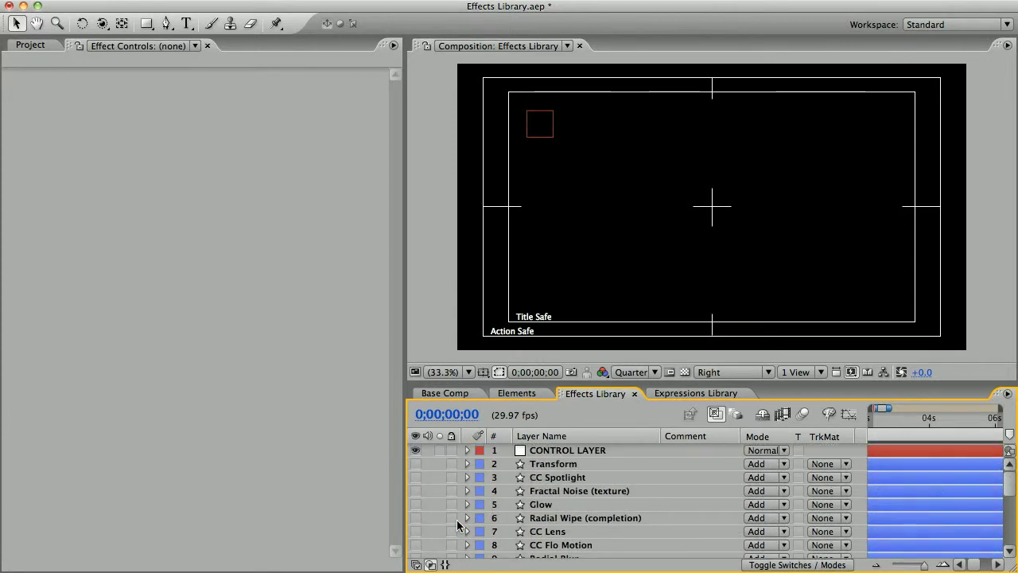
left_click(416, 531)
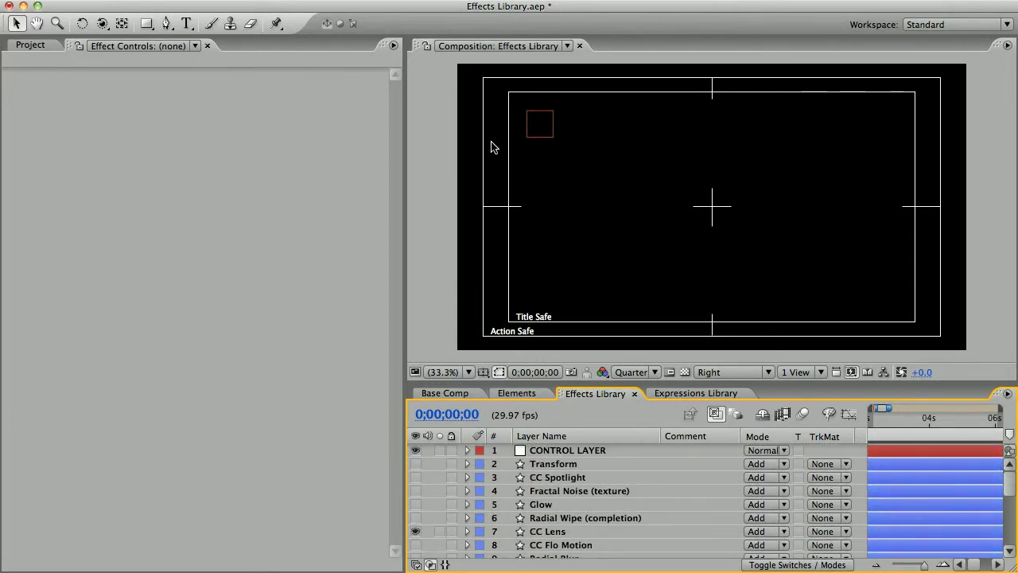
left_click(539, 124)
mouse_move(533, 131)
left_mouse_down()
mouse_move(806, 245)
mouse_move(769, 250)
mouse_move(595, 154)
mouse_move(621, 163)
left_mouse_up()
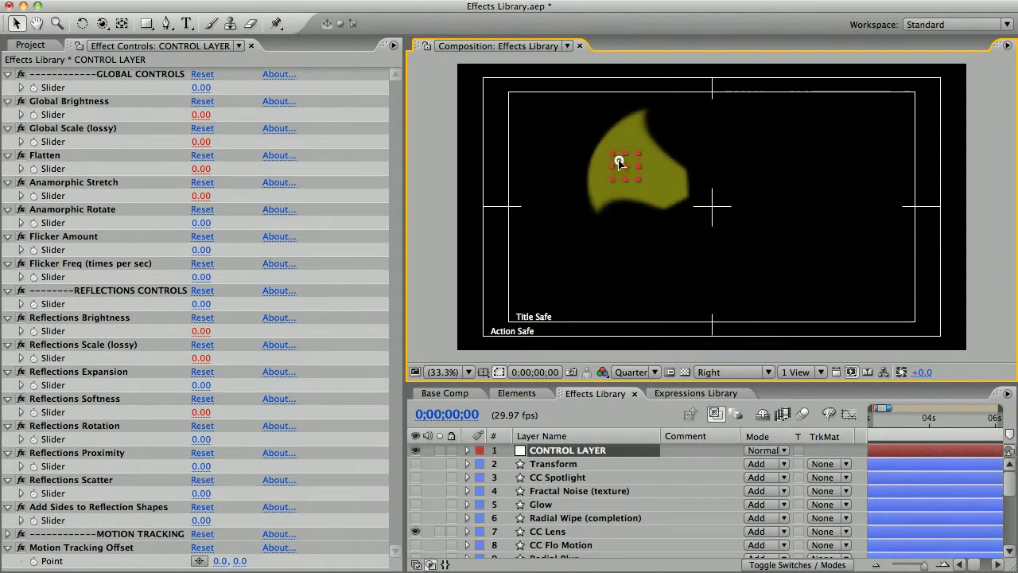
left_click(567, 531)
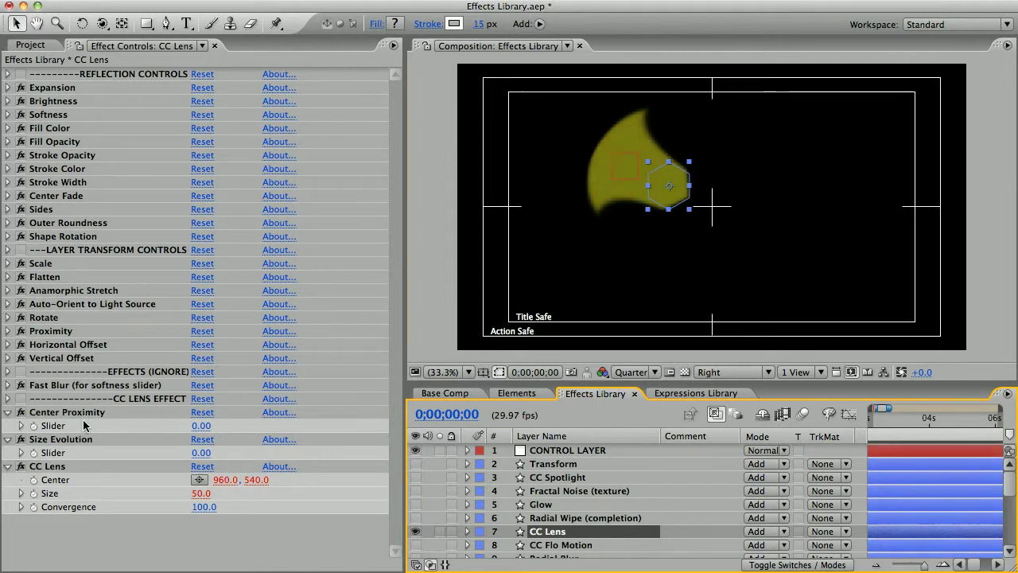
Select the CC LENS EFFECT group through CC Lens in Effect Controls and copy it.
left_click(71, 466)
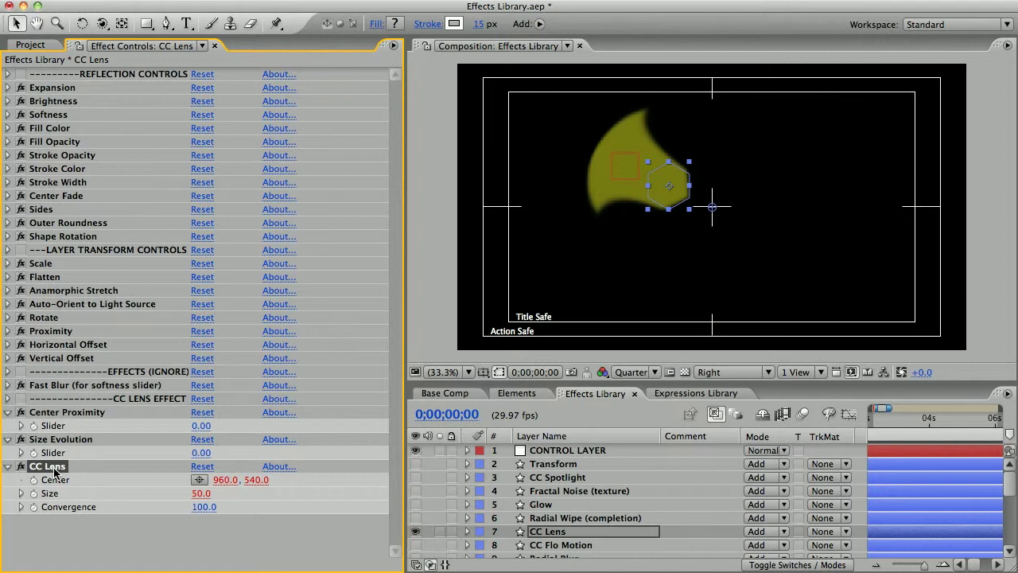
left_click(103, 399)
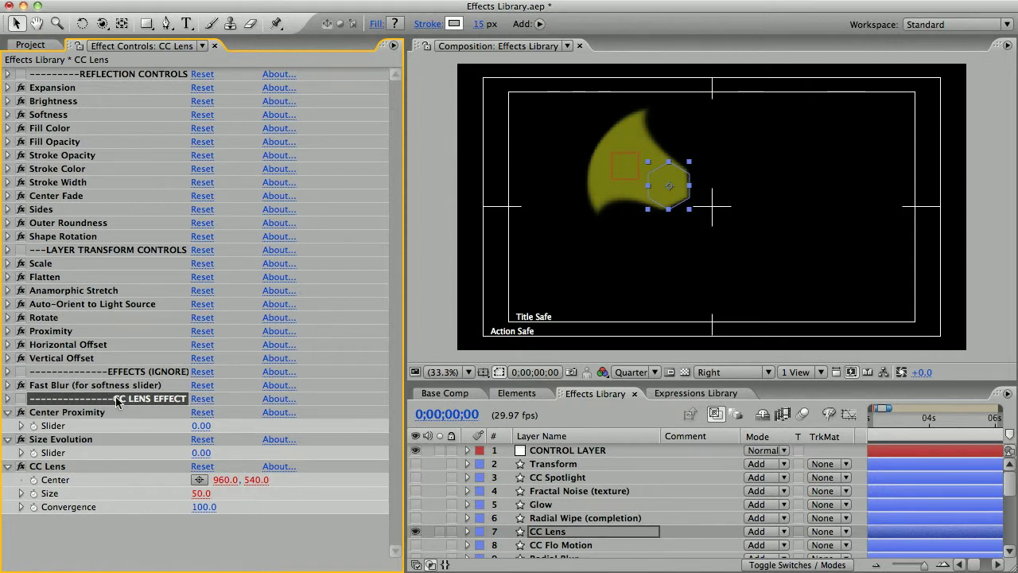
left_click(58, 467, "shift")
key("super+c")
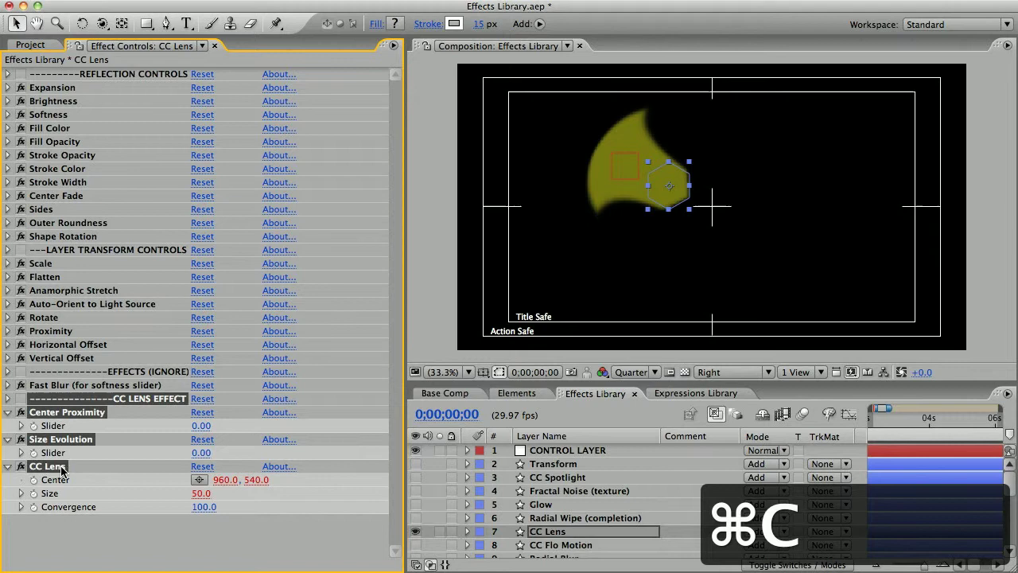
In Elements, solo Reflection Shape Array instead of Reflection Shape and paste the CC Lens effects onto it.
left_click(517, 393)
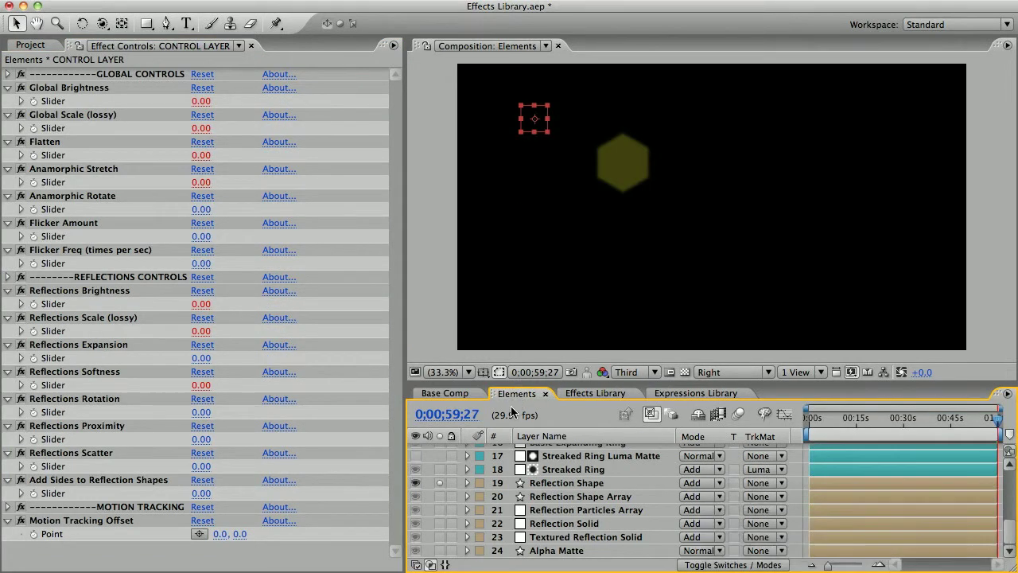
left_click(439, 483)
left_click(439, 496)
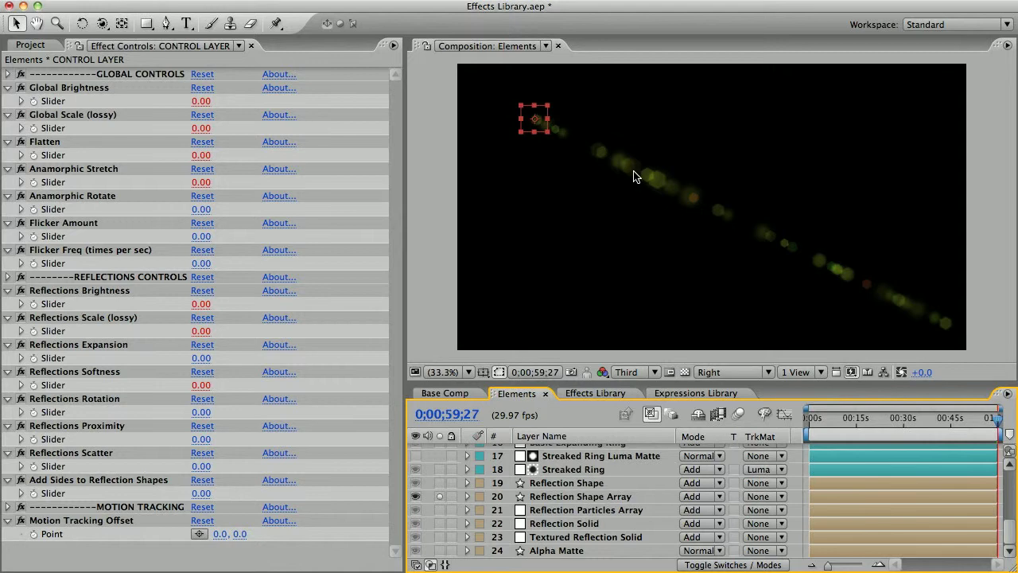
left_click(563, 496)
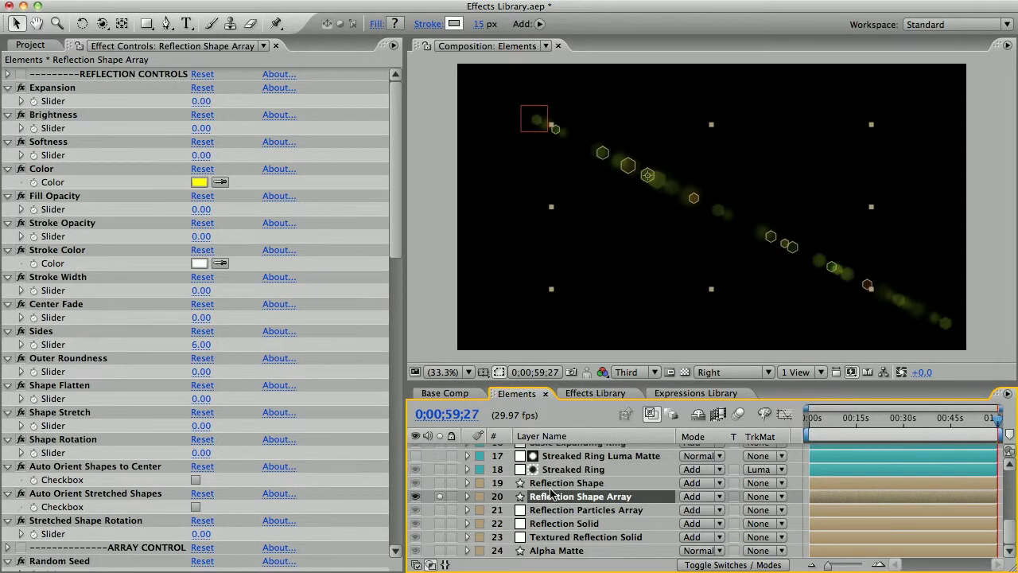
scroll(269, 366, "down", 10)
scroll(269, 365, "down", 10)
key("super+v")
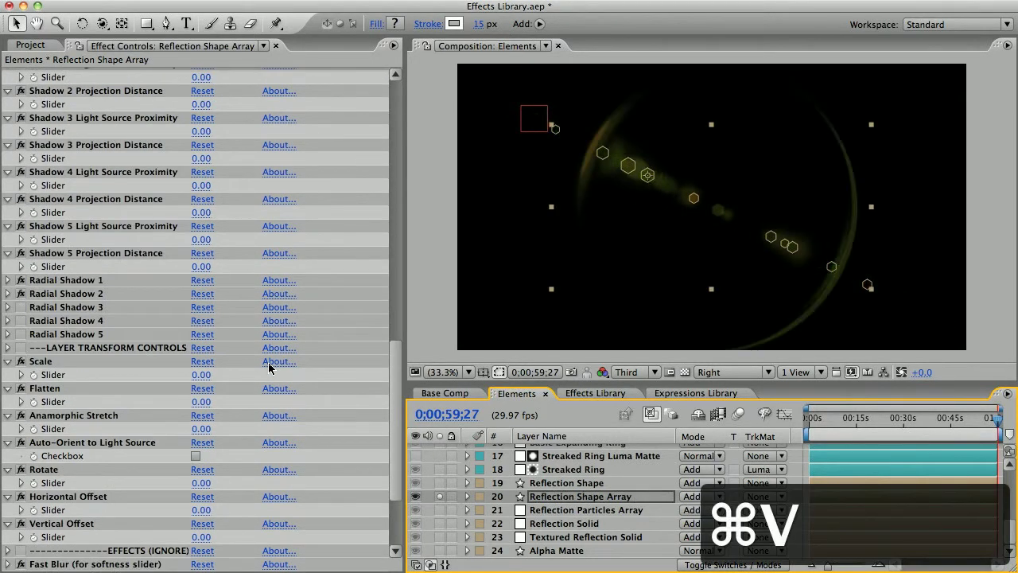
scroll(269, 366, "down", 2)
scroll(269, 366, "down", 3)
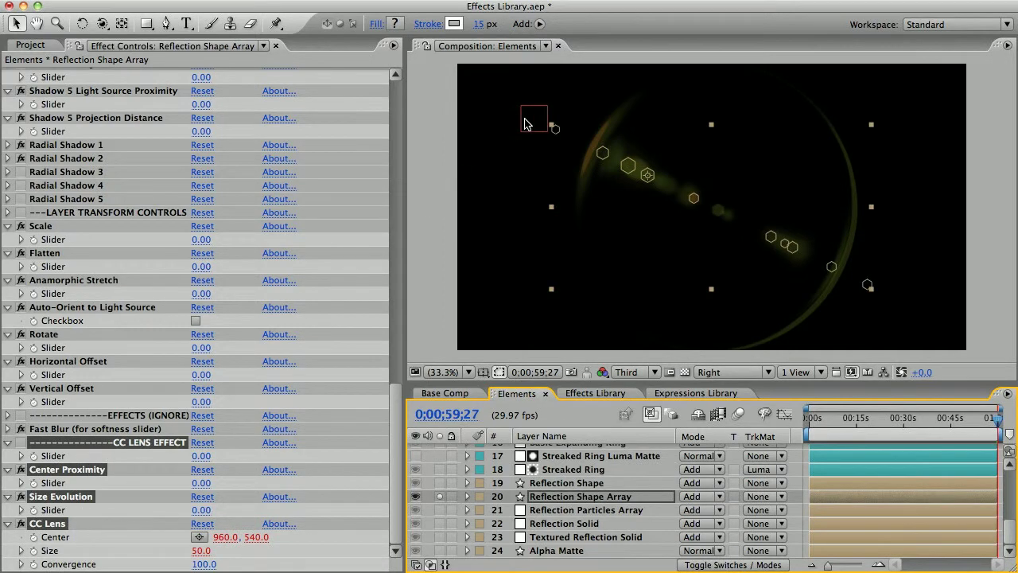
Move the control light around to preview the flare, ending at the upper left.
left_click(525, 124)
left_click_drag(526, 124, 637, 178)
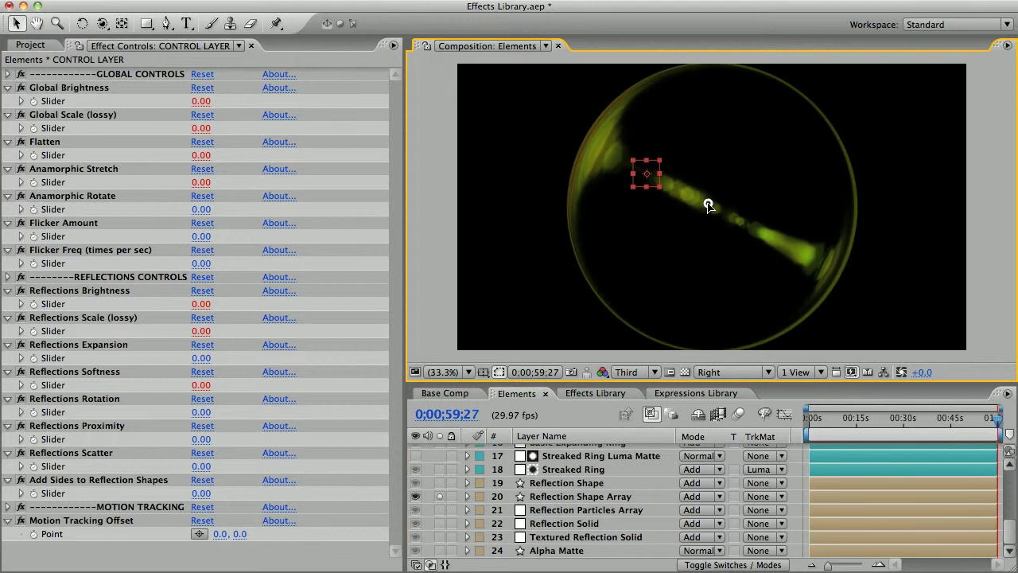
mouse_move(709, 206)
left_mouse_down()
mouse_move(925, 270)
mouse_move(738, 218)
mouse_move(523, 125)
left_mouse_up()
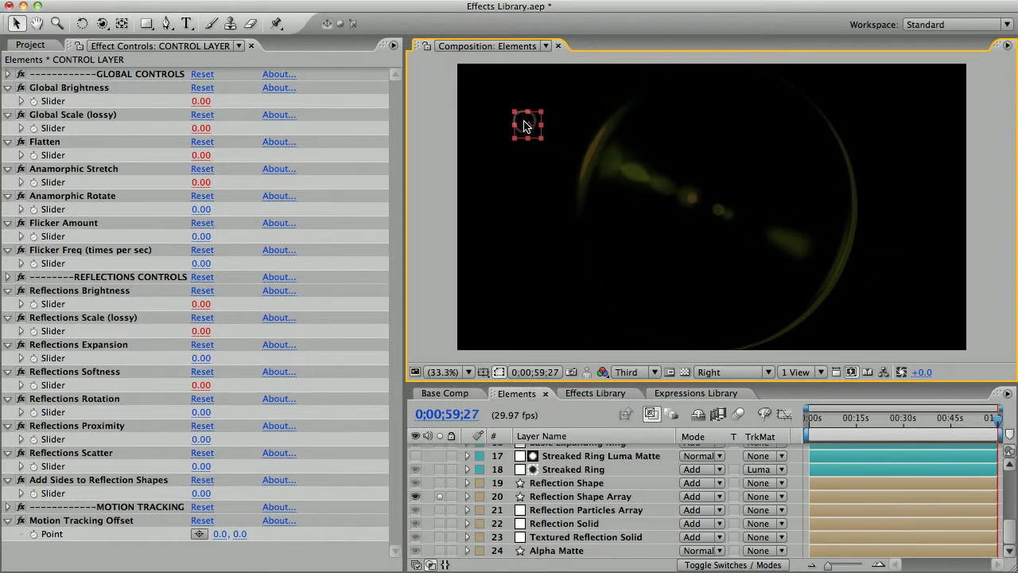
left_click(547, 497)
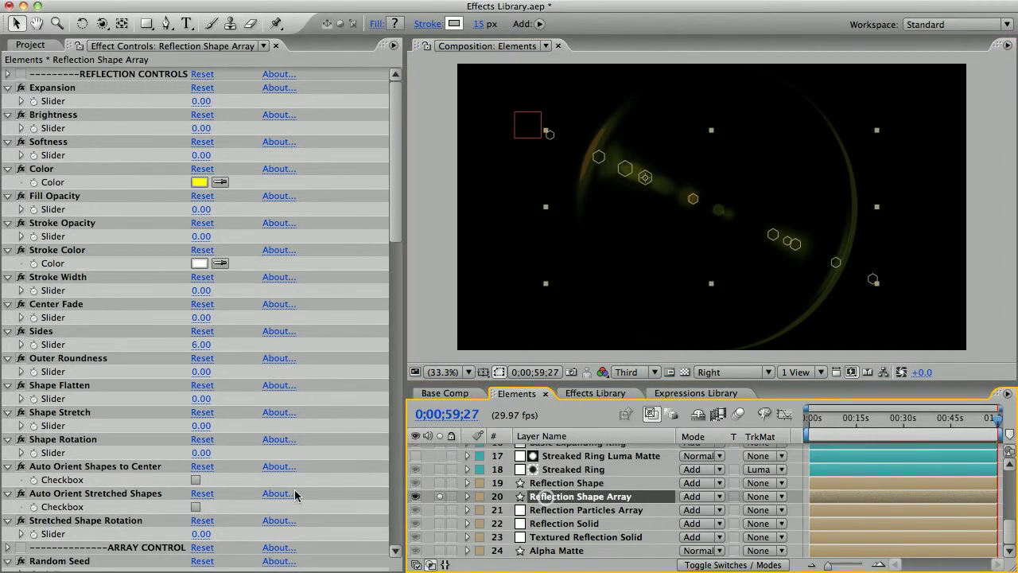
Raise the Reflection Shape Array's Center Proximity to 156 and test it by moving the light.
scroll(115, 487, "down", 3)
scroll(107, 484, "down", 10)
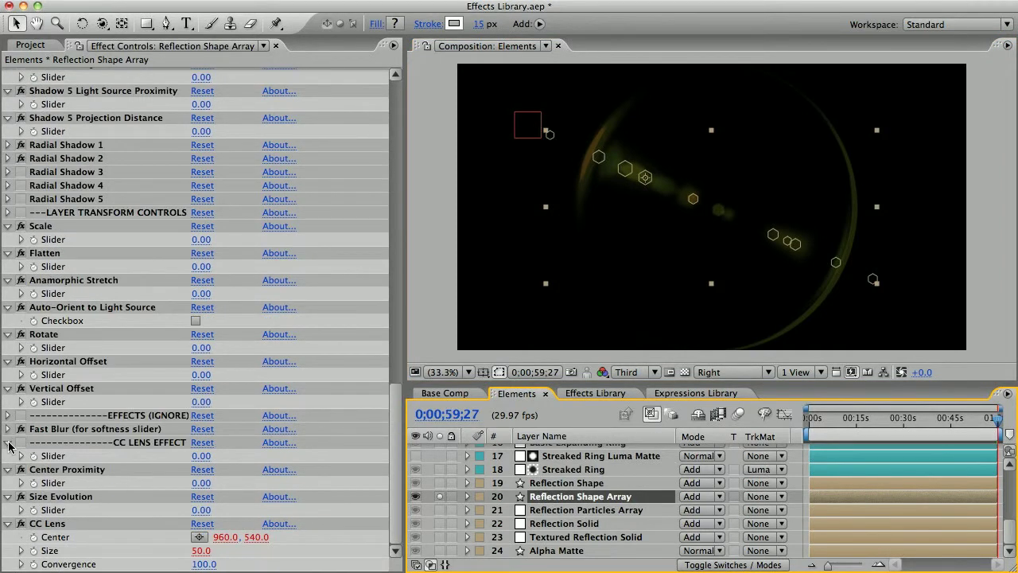
left_click(9, 443)
left_click_drag(199, 482, 318, 487)
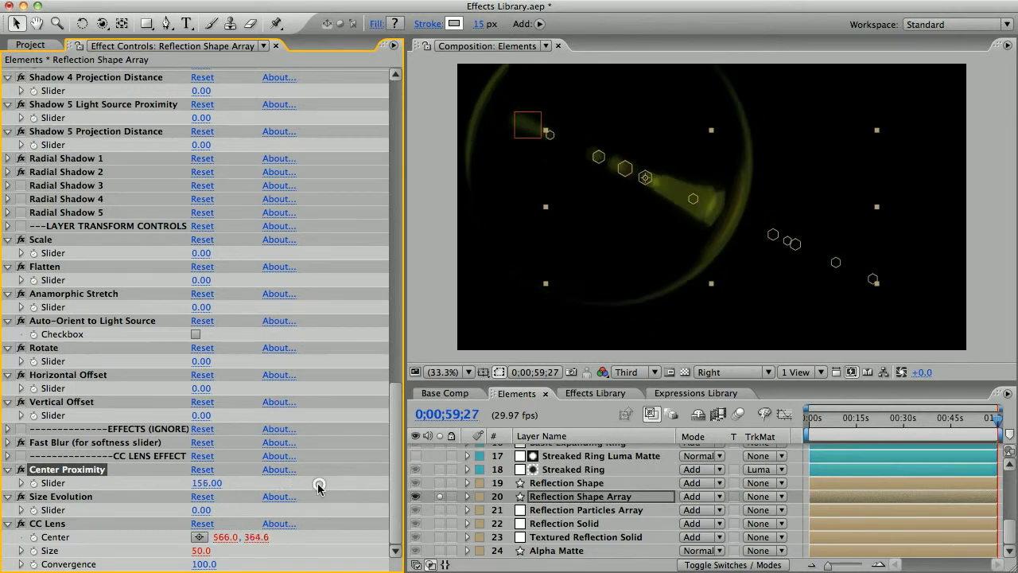
mouse_move(538, 117)
left_mouse_down()
mouse_move(908, 256)
mouse_move(549, 138)
left_mouse_up()
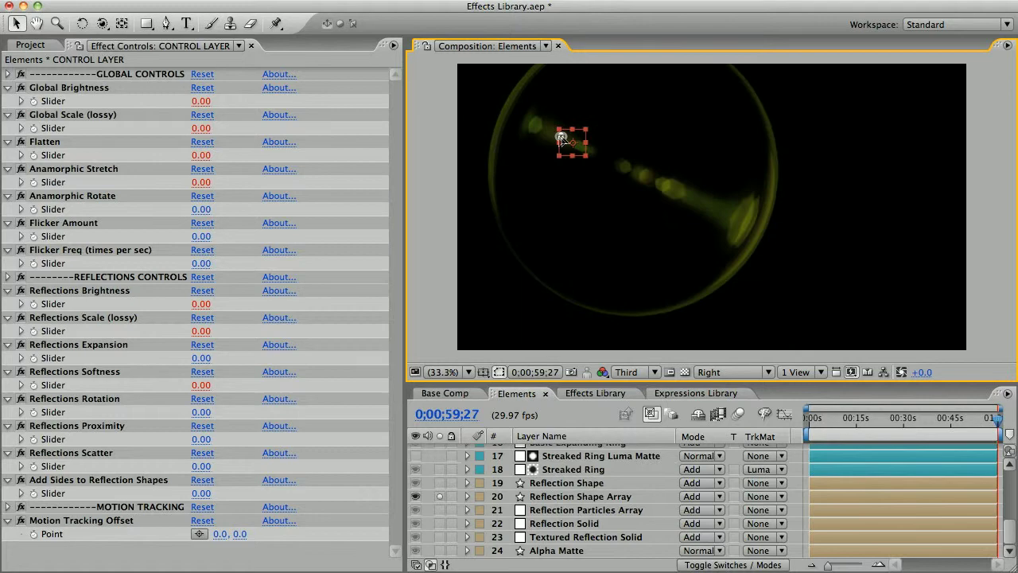
Lower Size Evolution to -31 and check the flare by moving the light right, then upper left.
left_click(568, 496)
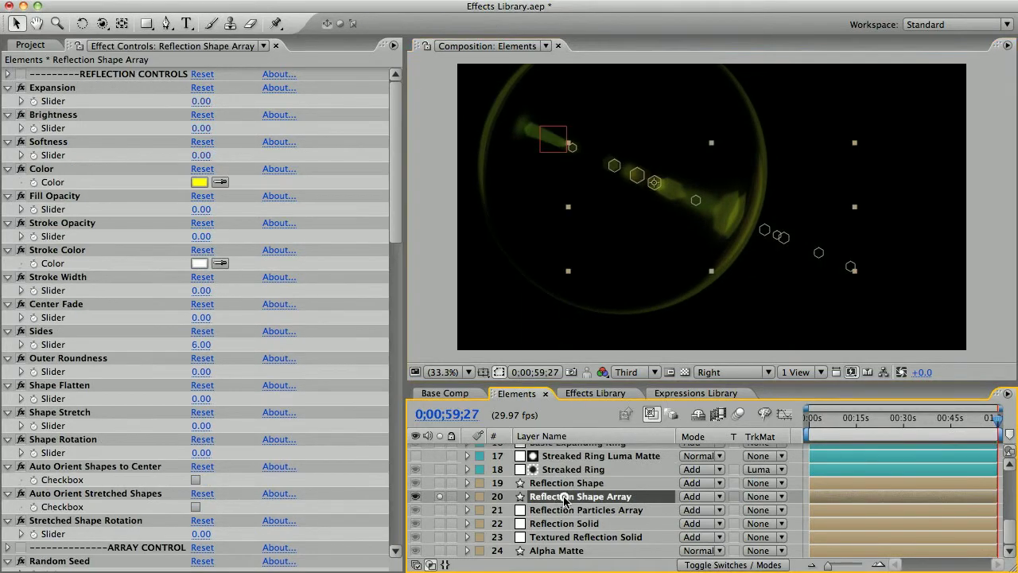
scroll(175, 522, "down", 2)
scroll(175, 522, "down", 10)
left_click_drag(199, 510, 172, 510)
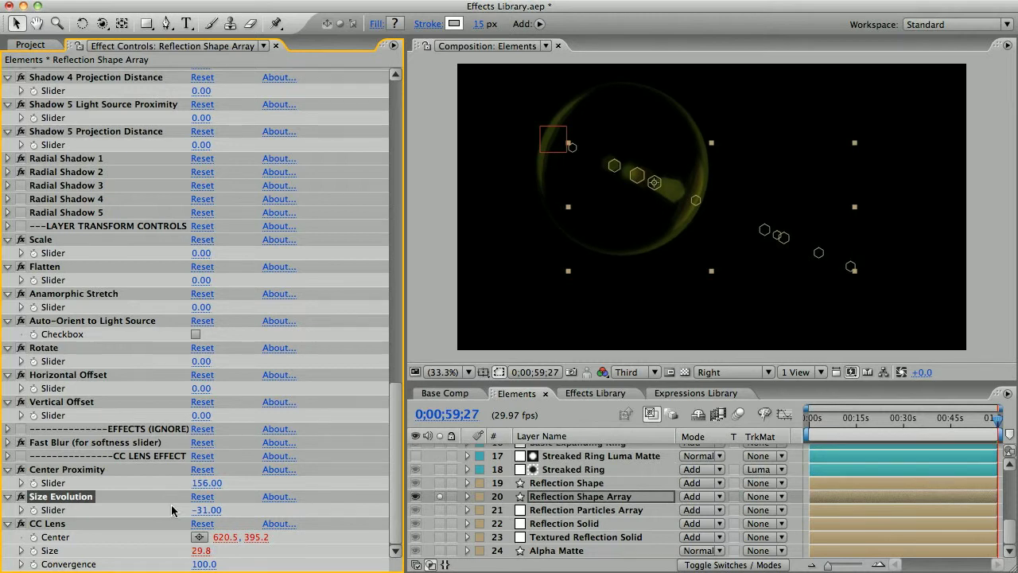
left_click_drag(547, 149, 768, 226)
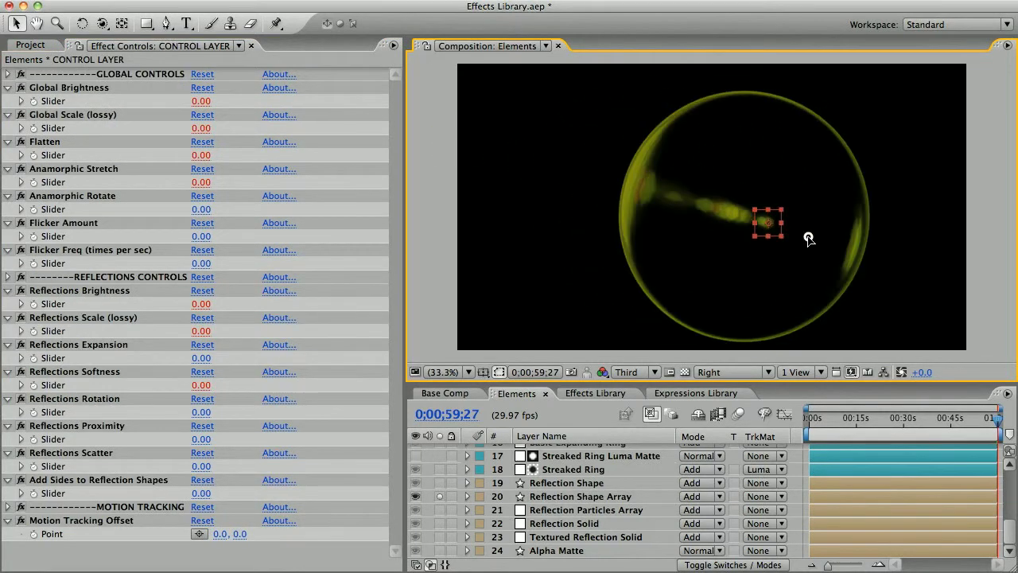
left_click_drag(863, 258, 514, 142)
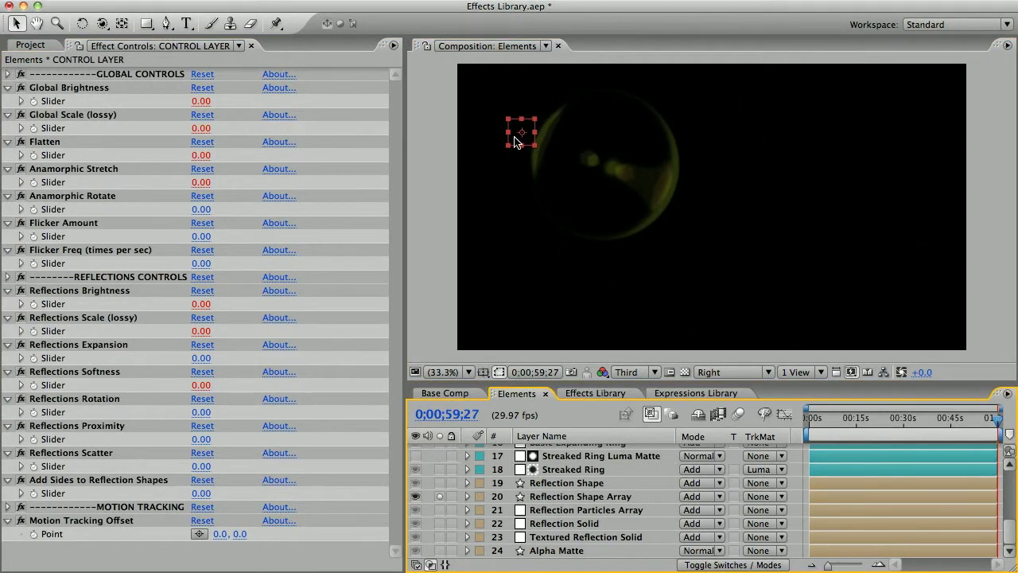
In Effects Library, show the Transform layer, review its Transform effect, and move the light to centre.
left_click(598, 393)
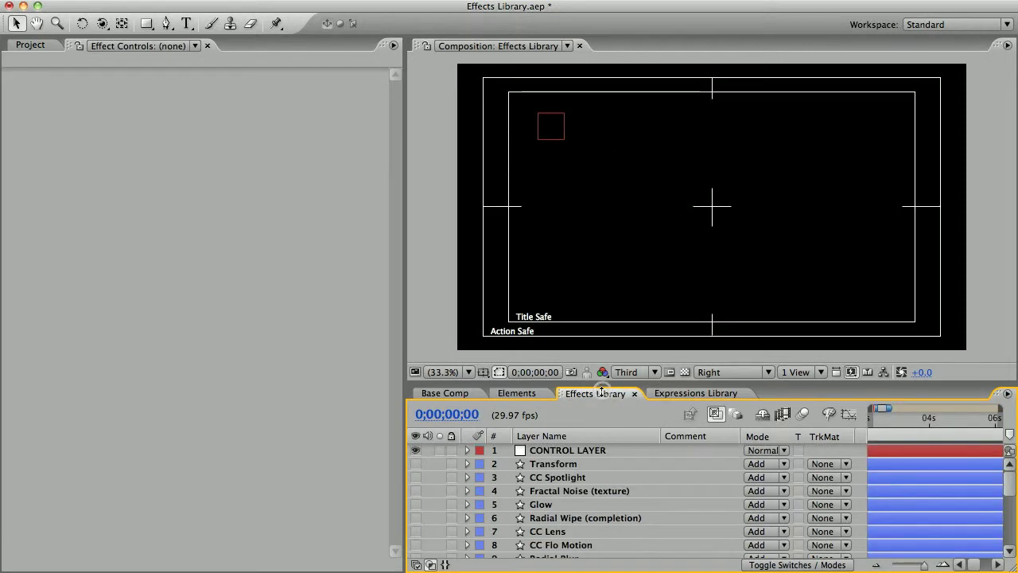
left_click(557, 464)
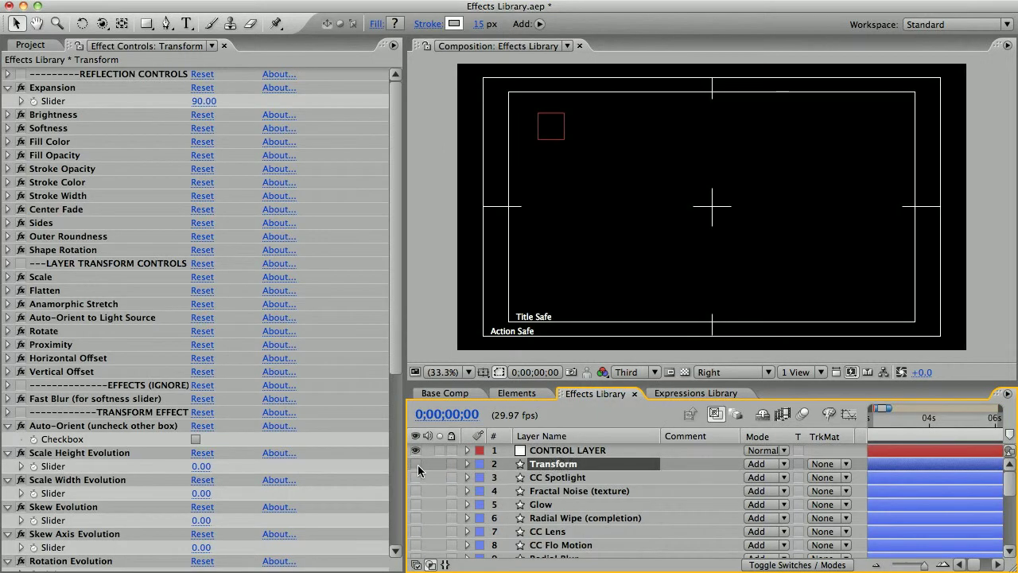
left_click(416, 464)
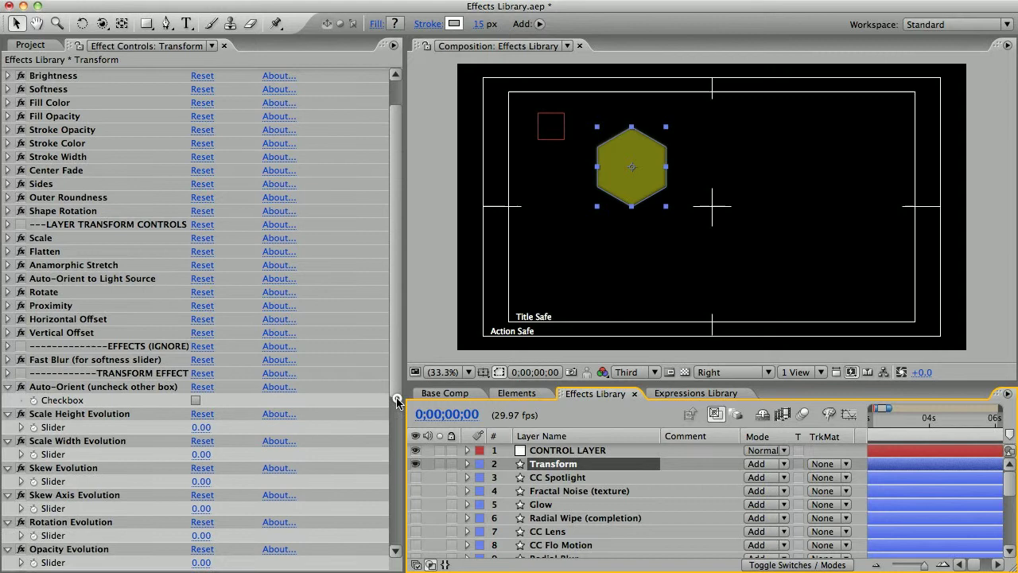
scroll(396, 531, "down", 10)
scroll(395, 531, "down", 8)
scroll(396, 531, "down", 1)
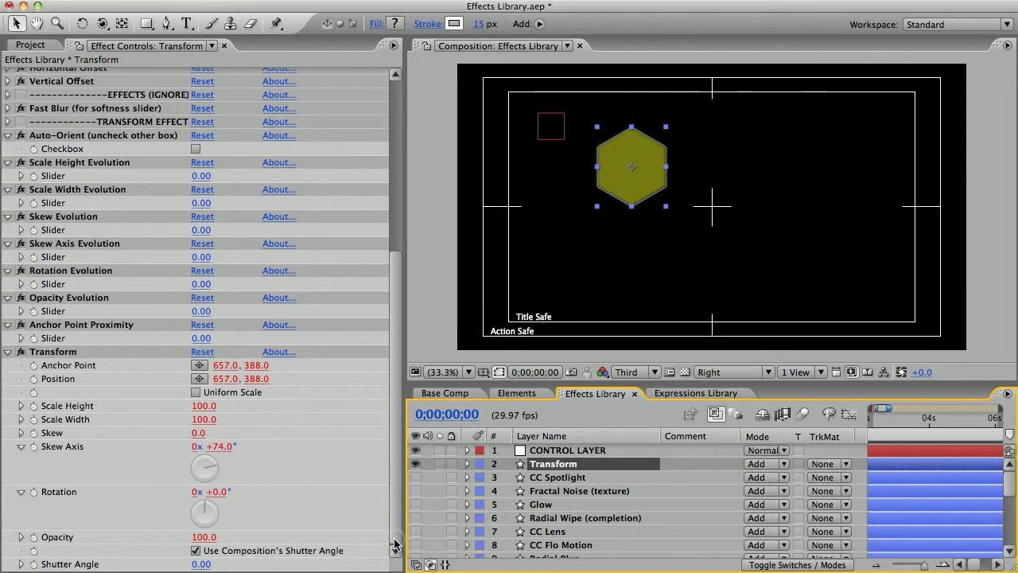
left_click(132, 125)
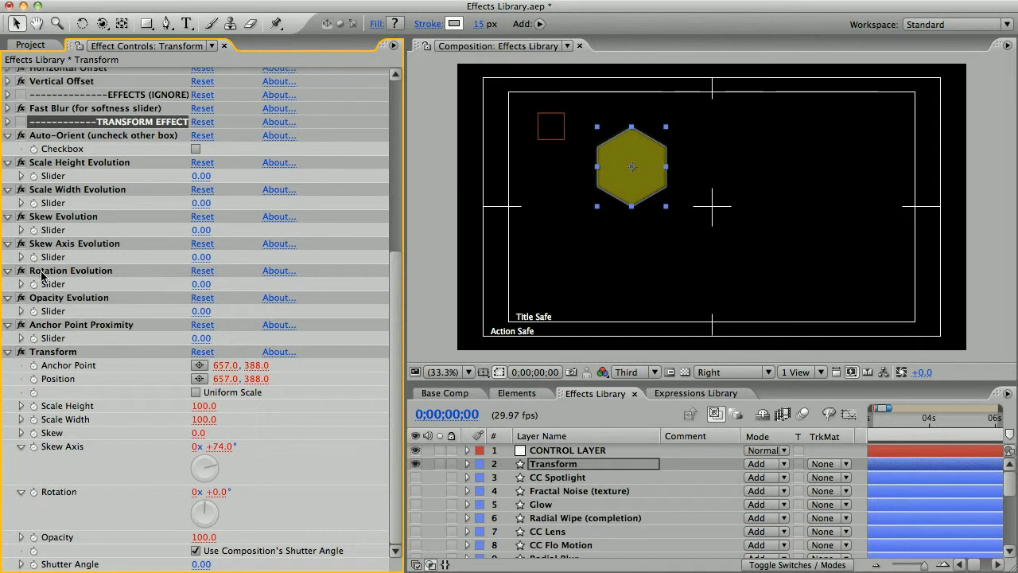
scroll(41, 310, "up", 1)
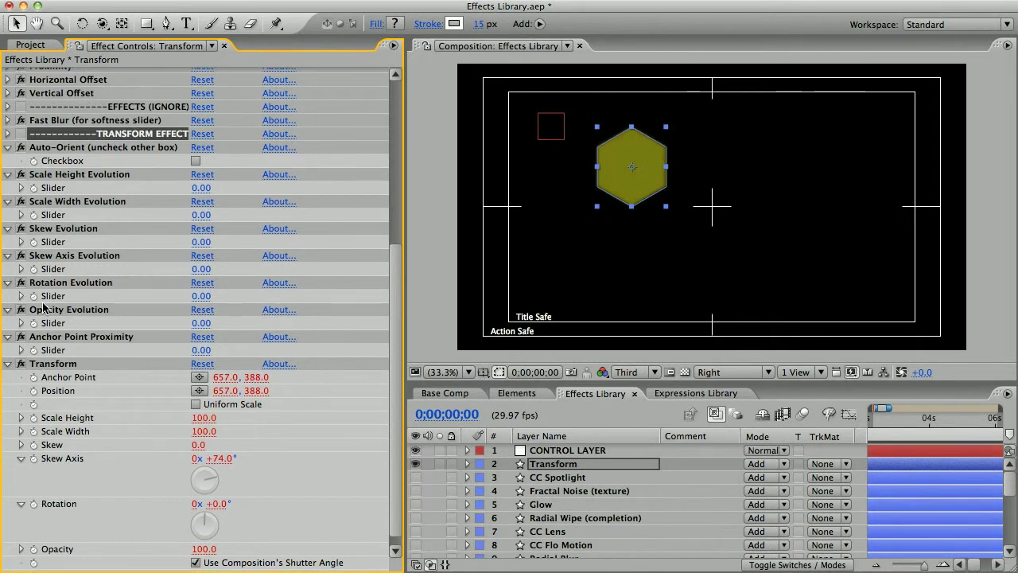
left_click(68, 364)
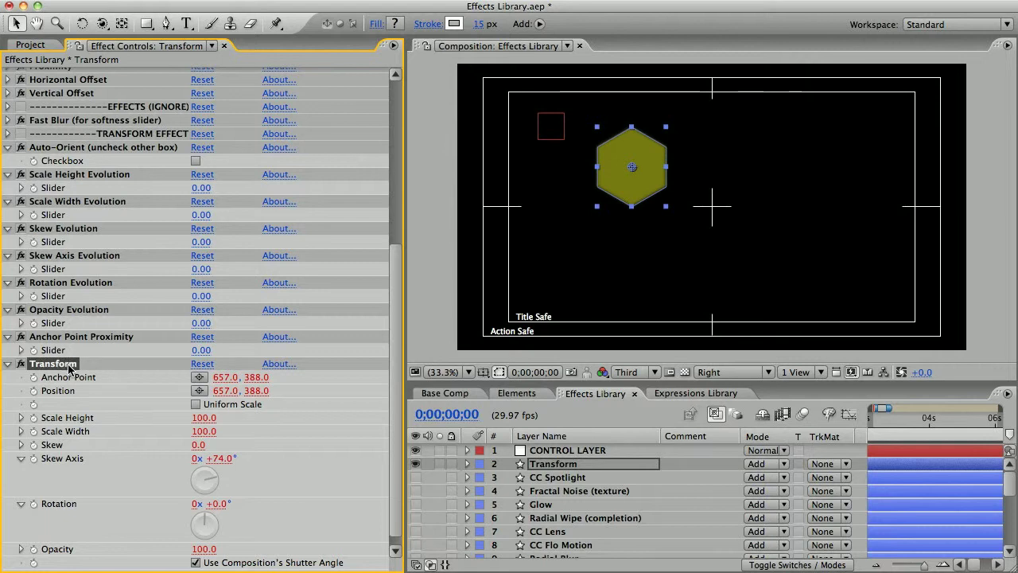
left_click(556, 127)
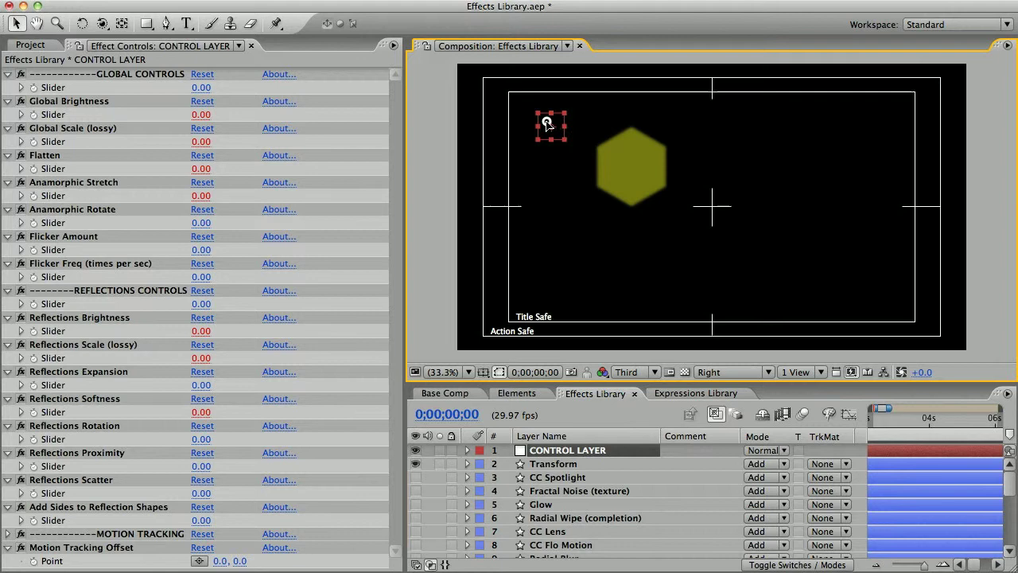
left_click_drag(554, 126, 710, 204)
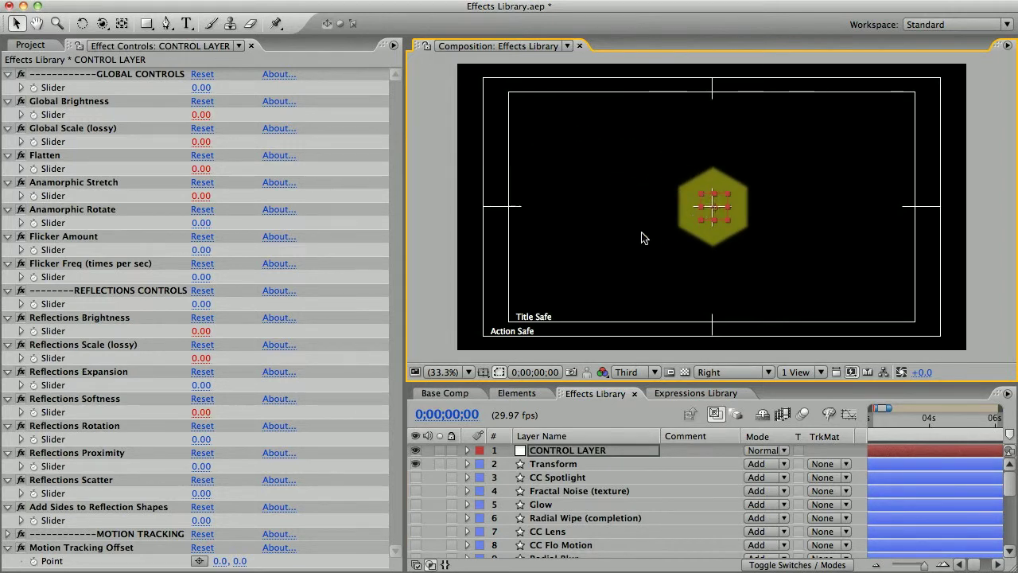
Set the Transform layer's Scale Height and Scale Width to 200.
left_click(546, 462)
scroll(228, 448, "down", 10)
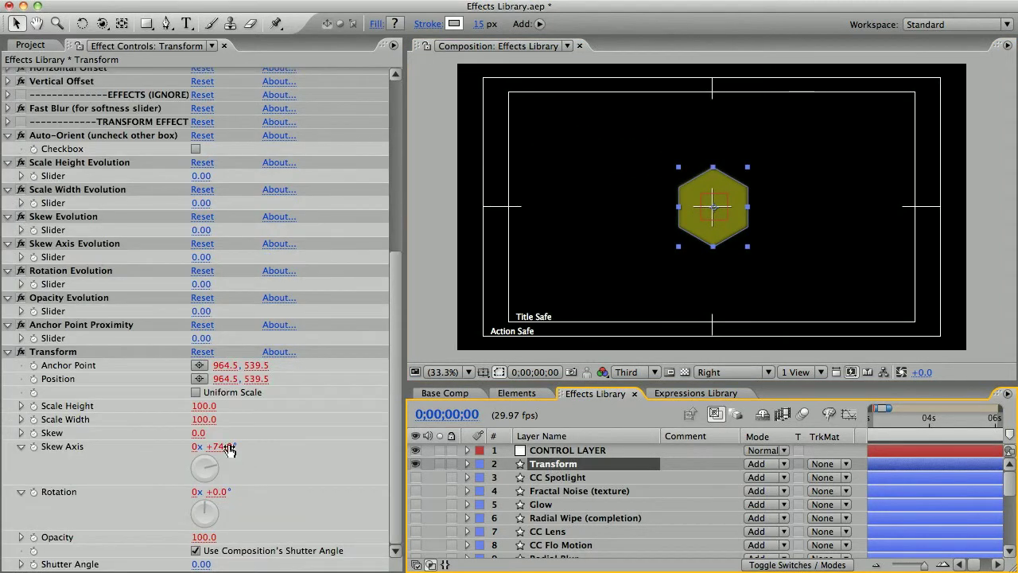
left_click(200, 406)
type("200")
key("Tab")
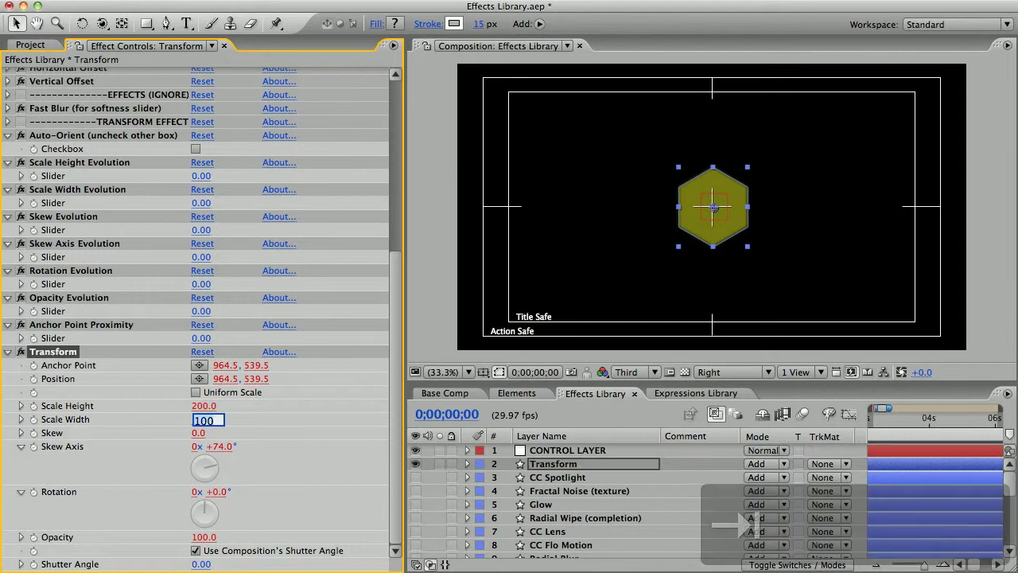
type("200")
key("KP_Enter")
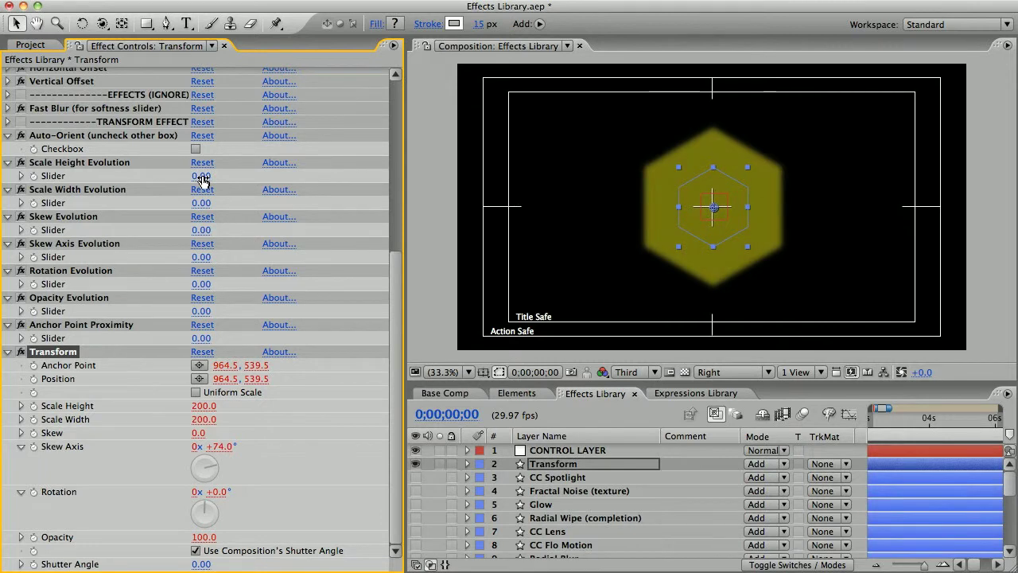
Set Scale Height Evolution -70, Scale Width Evolution 70 and Rotation Evolution 7.
left_click_drag(203, 181, 148, 178)
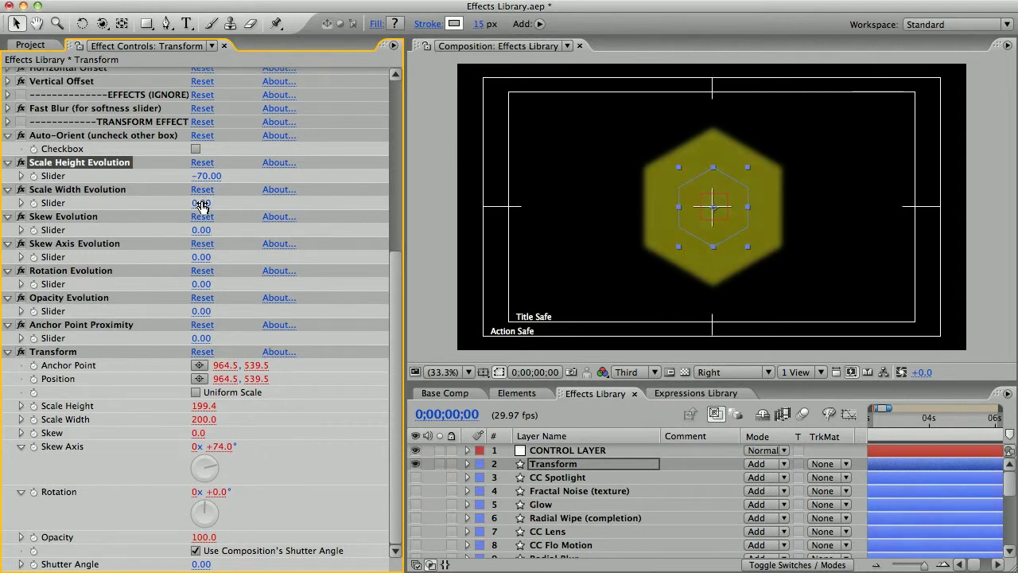
left_click_drag(202, 205, 262, 205)
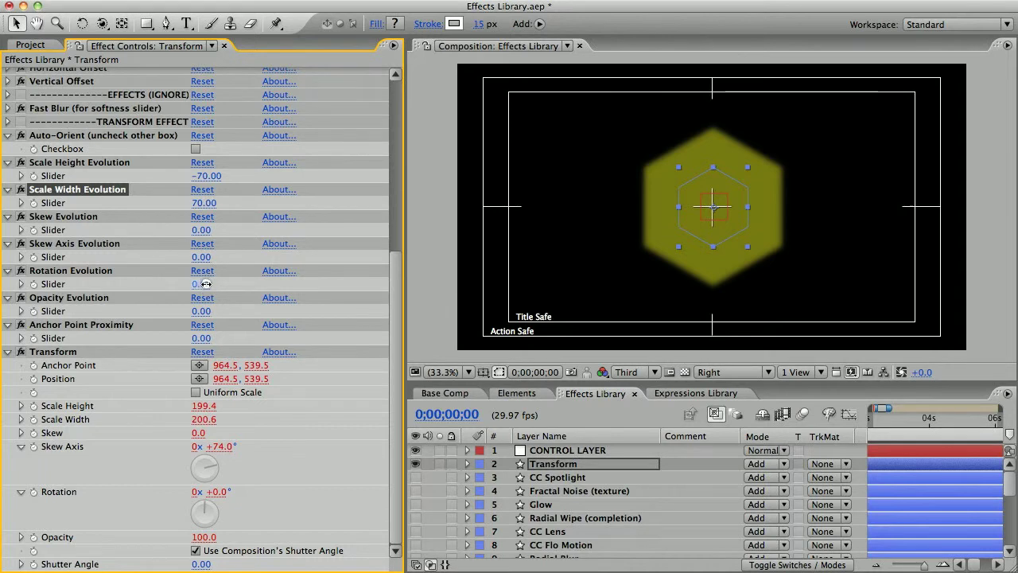
left_click_drag(202, 284, 209, 284)
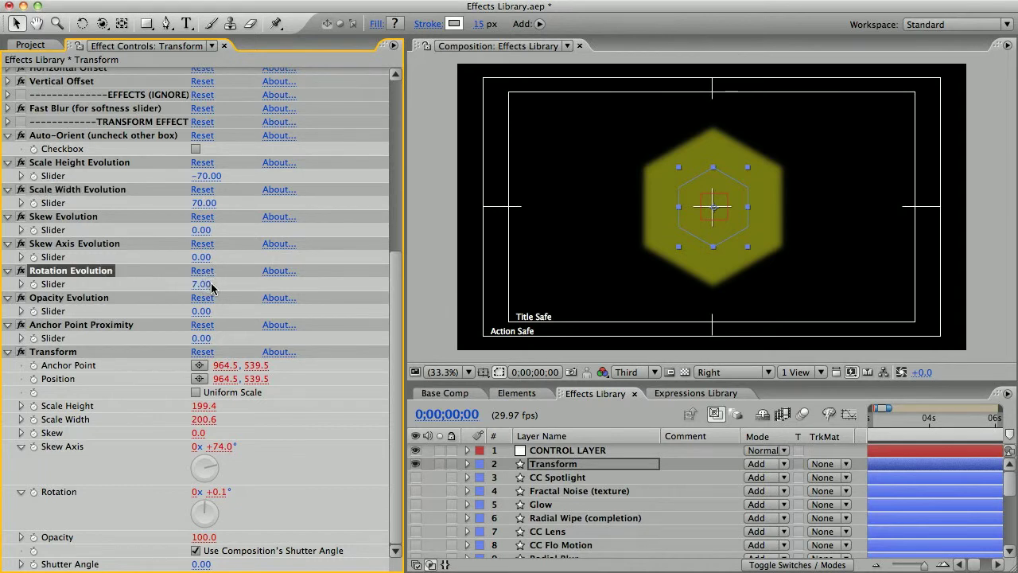
Move the light to the left edge, swap Transform for CC Spotlight, and test the glow.
left_click(587, 450)
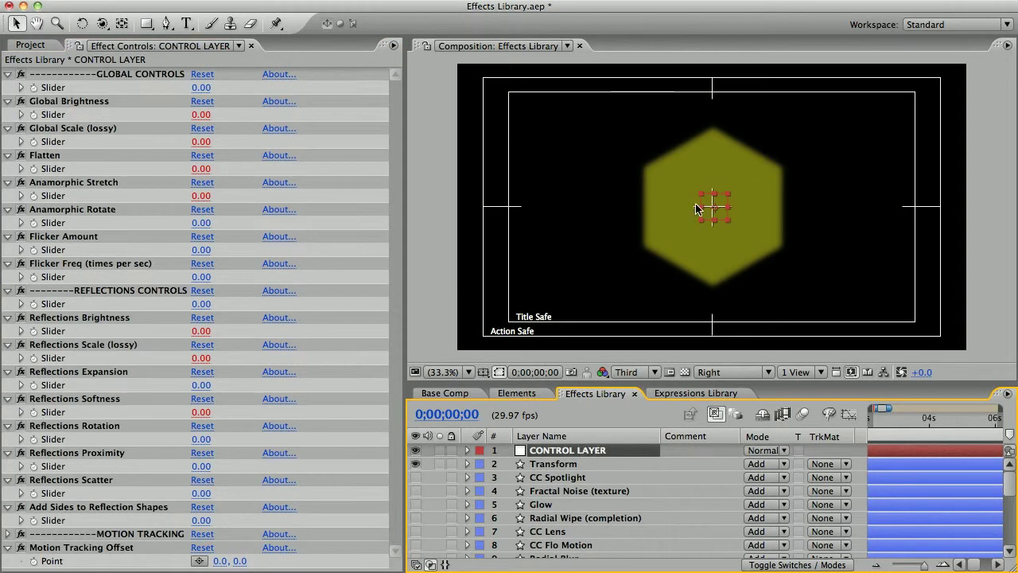
mouse_move(713, 206)
left_mouse_down()
mouse_move(393, 202)
mouse_move(812, 211)
mouse_move(472, 141)
left_mouse_up()
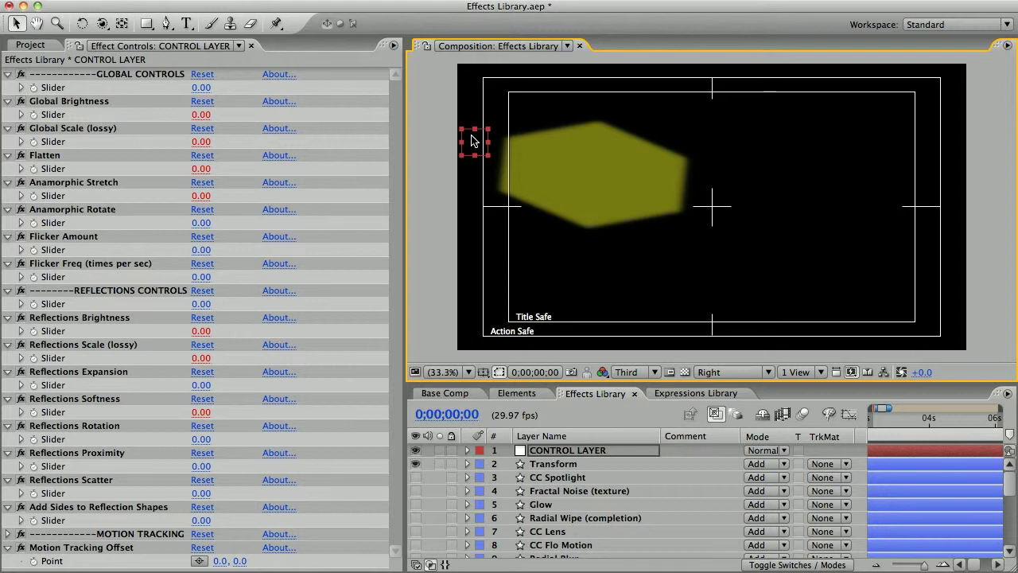
left_click(415, 464)
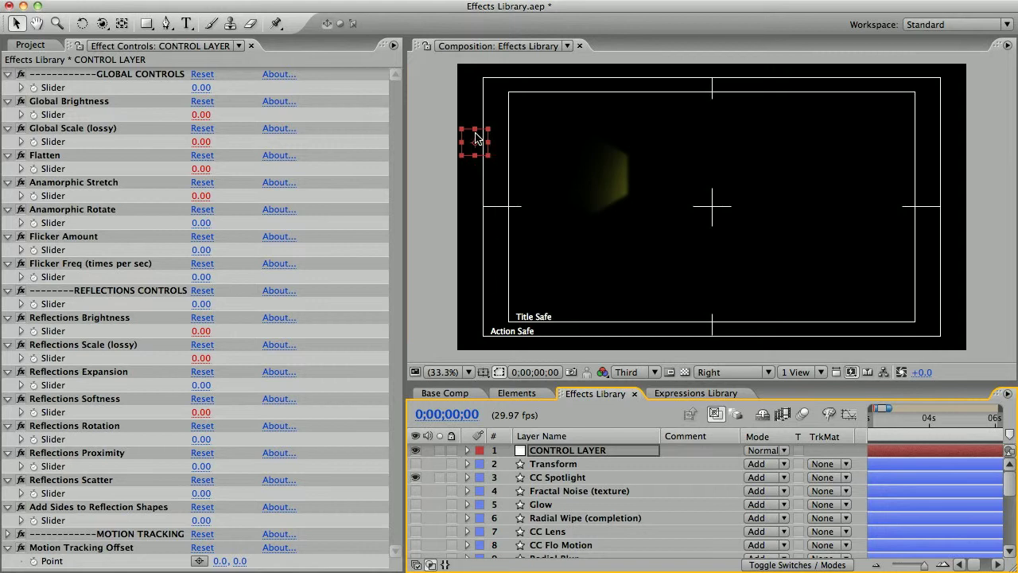
mouse_move(475, 139)
left_mouse_down()
mouse_move(764, 221)
mouse_move(482, 111)
mouse_move(495, 115)
left_mouse_up()
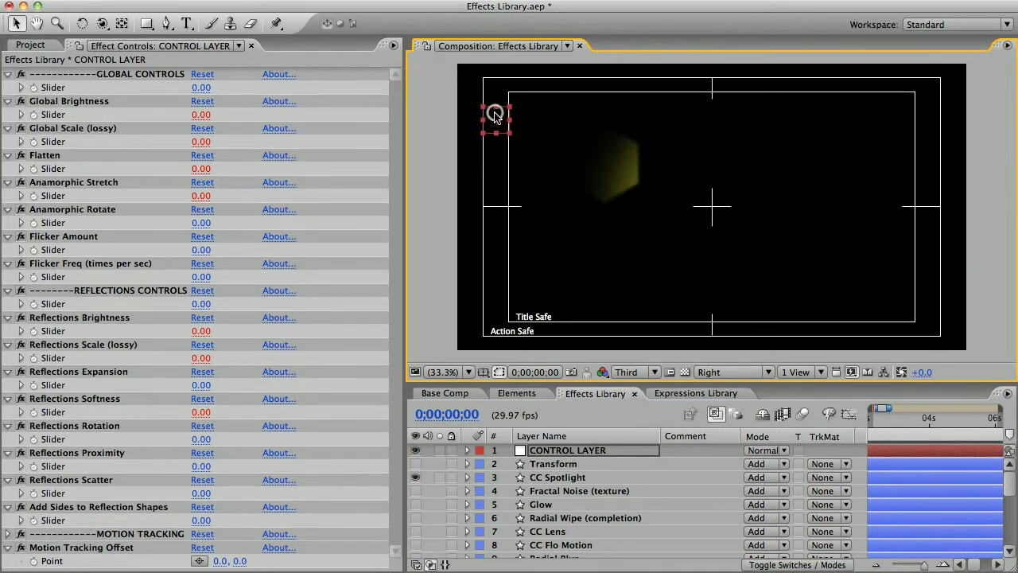
Set CC Spotlight From and To Proximity to 200, Edge Softness 23%, and Render to Light Shadow.
left_click(553, 476)
scroll(393, 402, "down", 2)
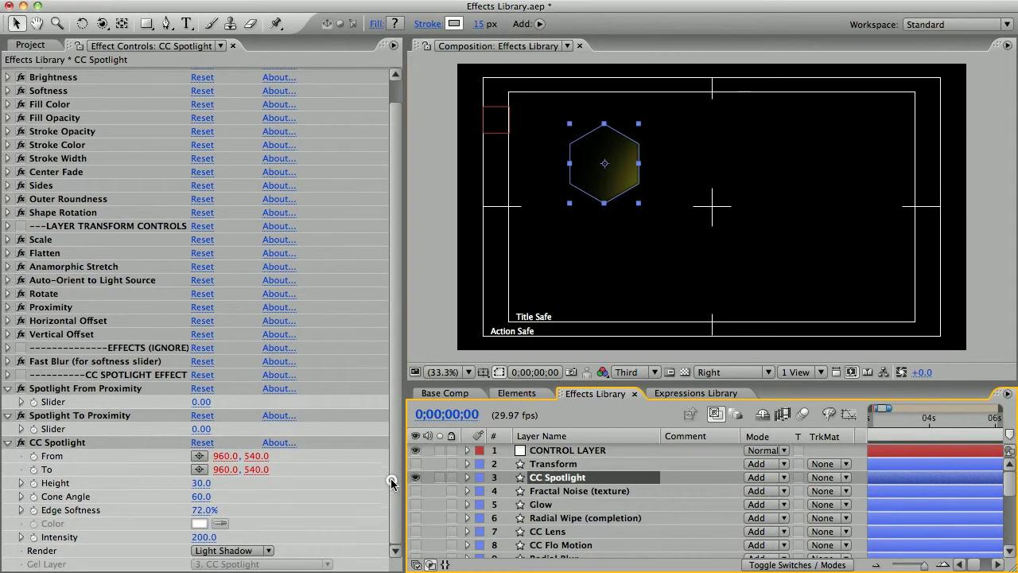
left_click(233, 551)
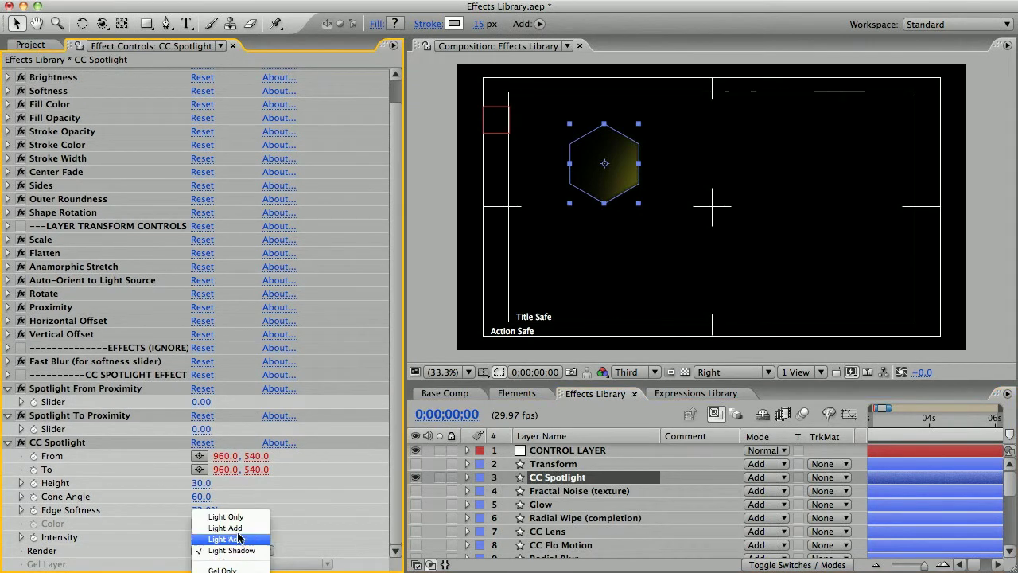
key("Escape")
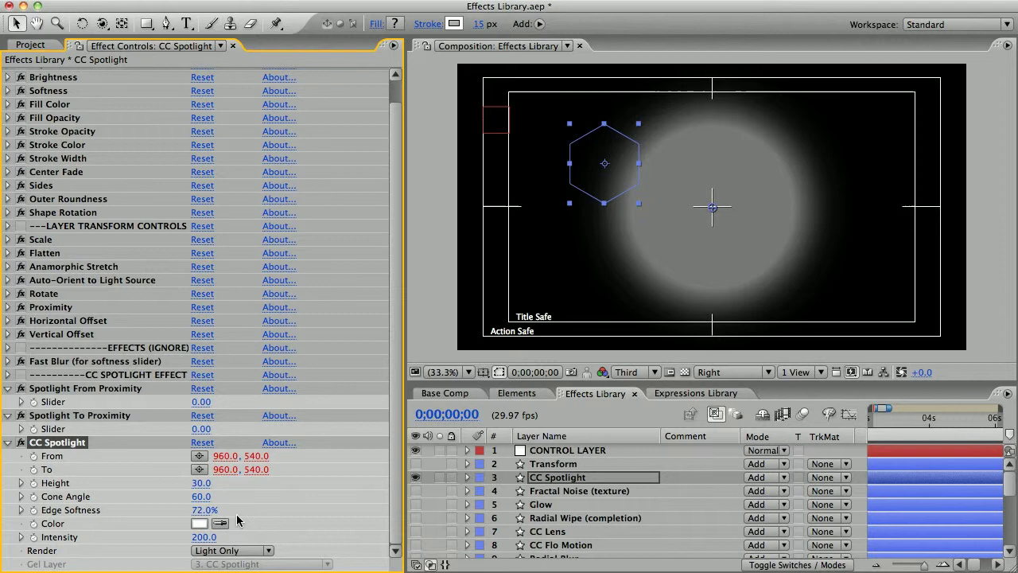
left_click_drag(201, 402, 367, 407)
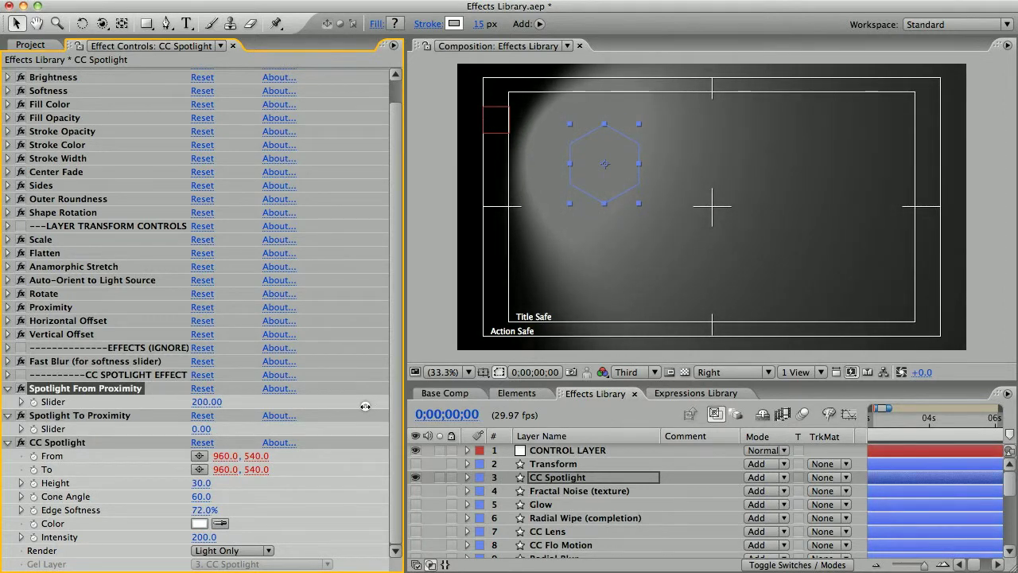
left_click_drag(202, 429, 362, 430)
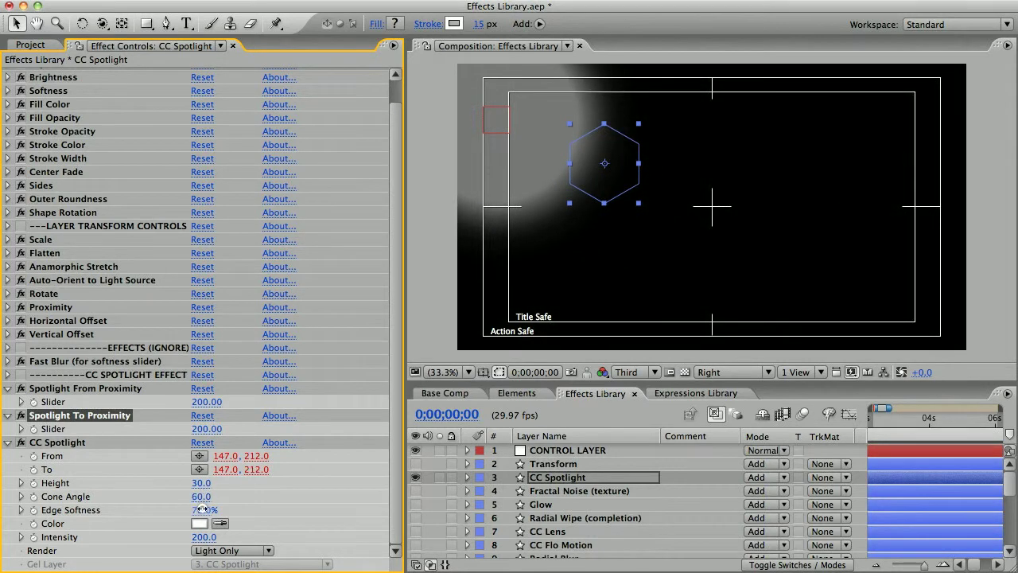
left_click_drag(202, 509, 161, 513)
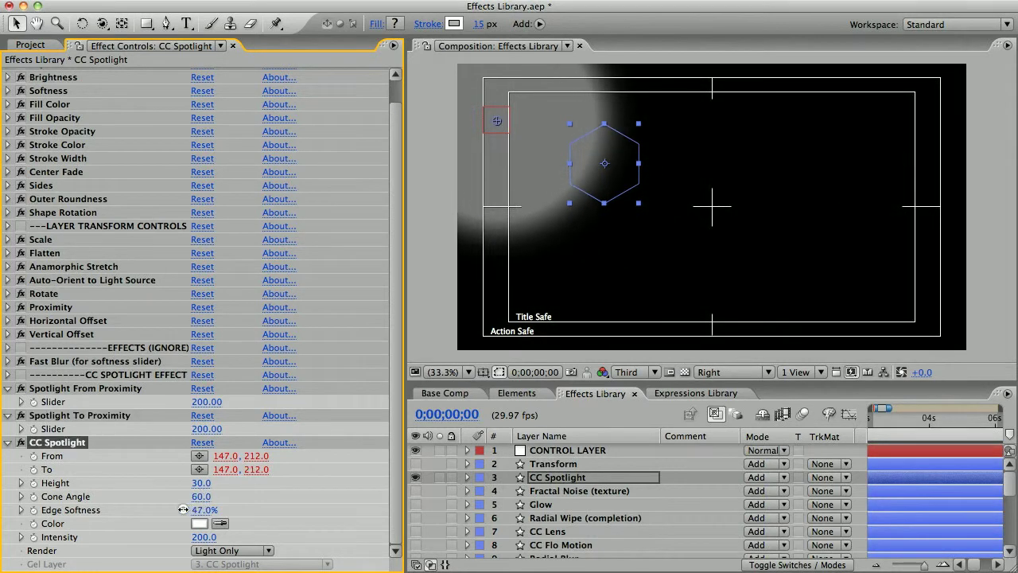
left_click(205, 547)
left_click(219, 557)
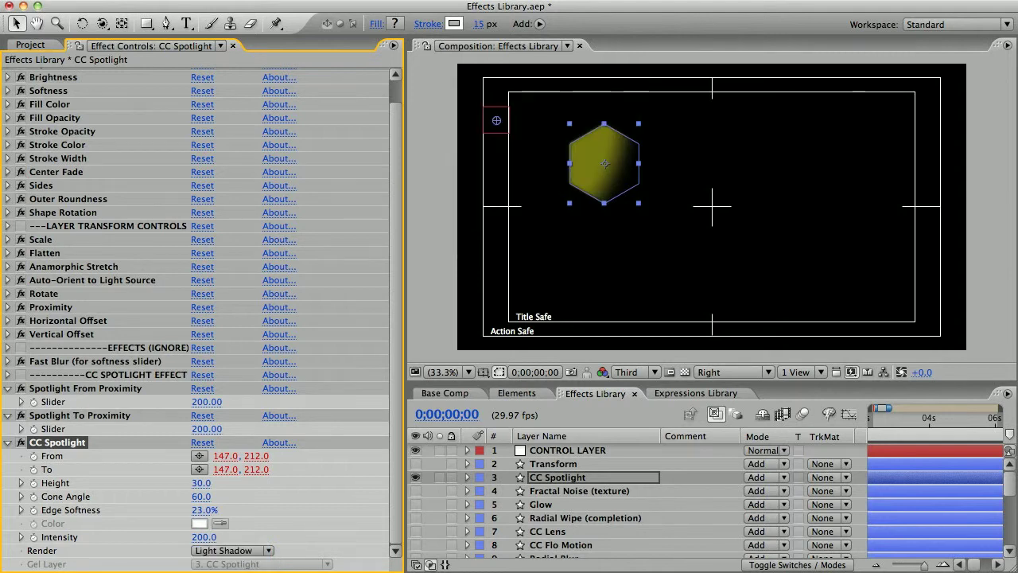
Move the control light to the lower right and back to test the spotlight hexagon.
left_click(557, 450)
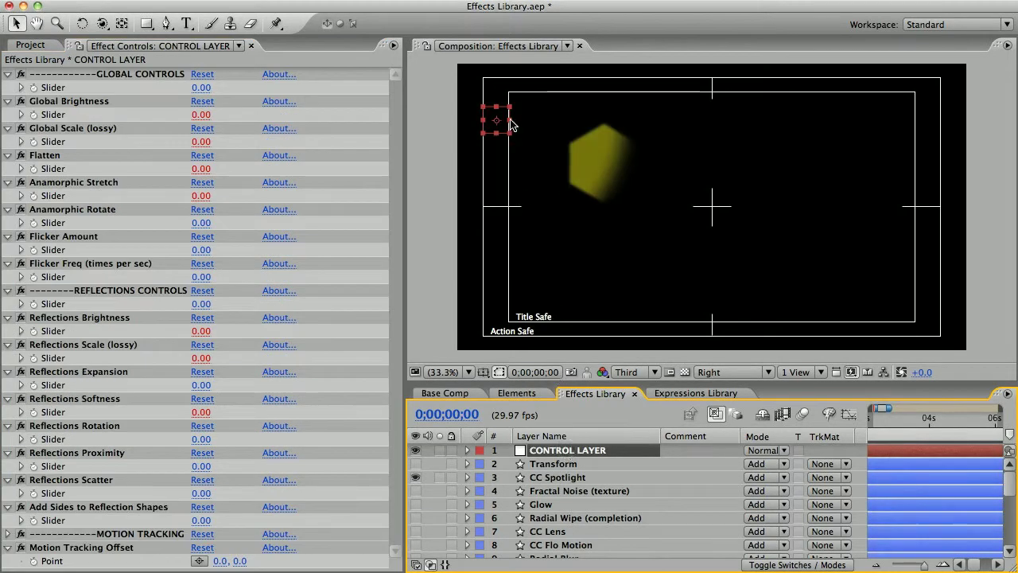
left_click_drag(510, 125, 972, 297)
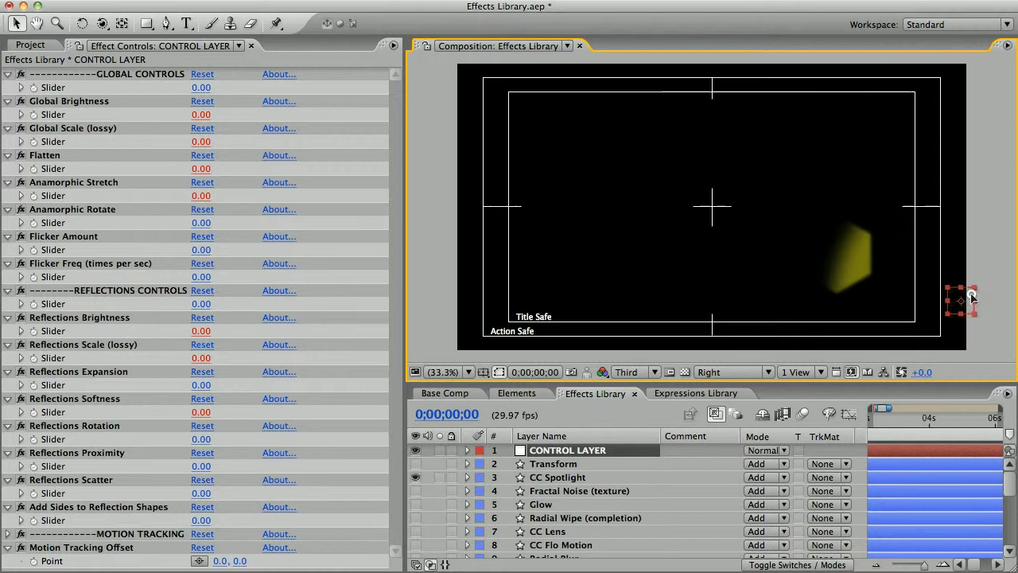
left_click_drag(972, 297, 502, 120)
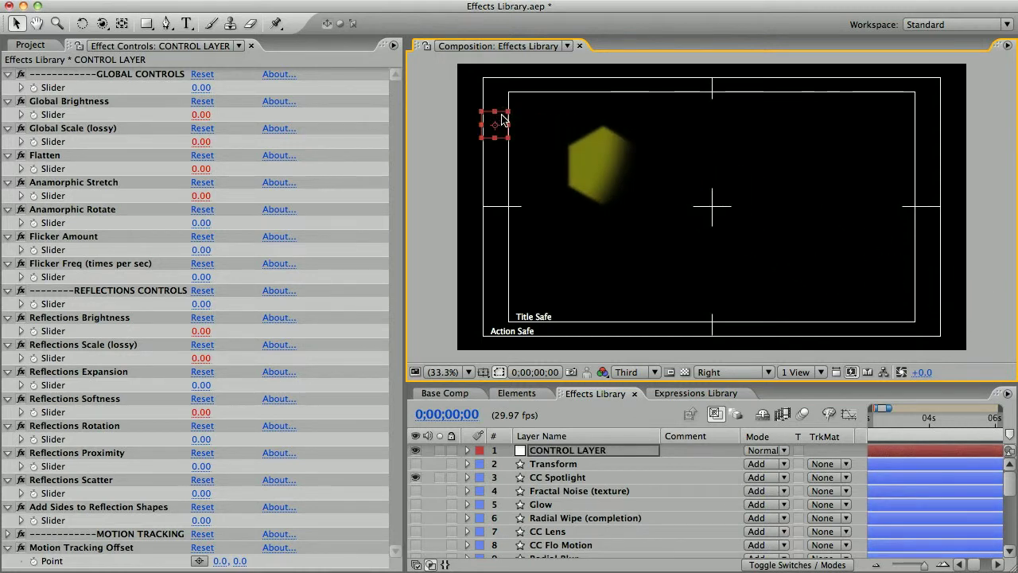
Show only the Fractal Noise layer and set its Scale Width to 5000 and Contrast to 159.
left_click(416, 477)
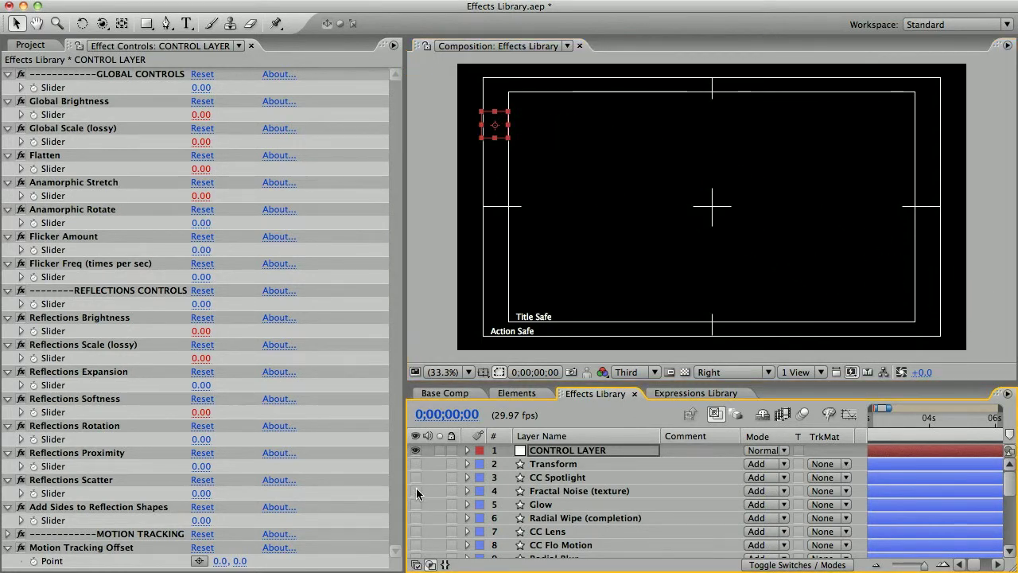
left_click(416, 490)
left_click(527, 491)
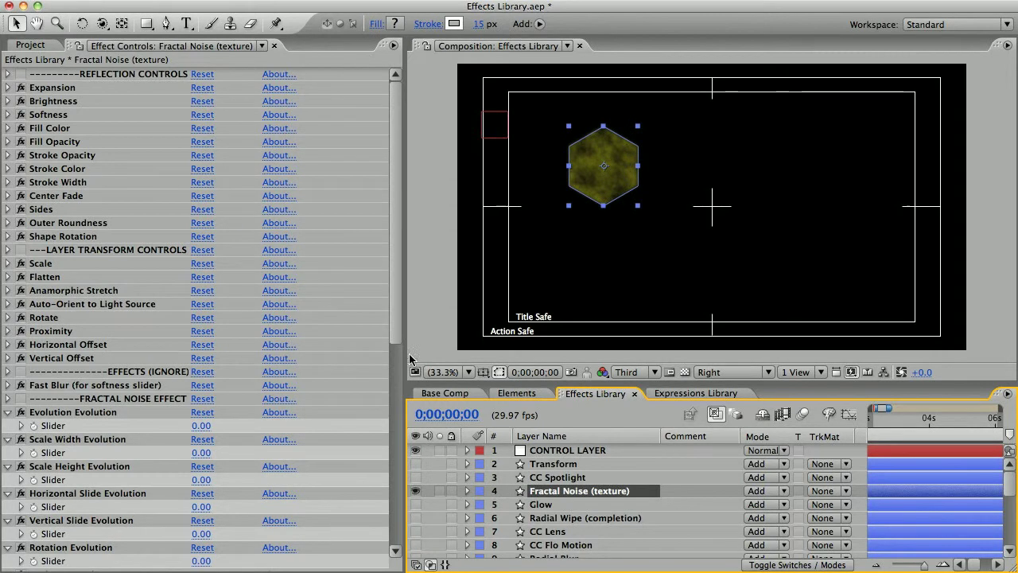
left_click_drag(396, 330, 382, 545)
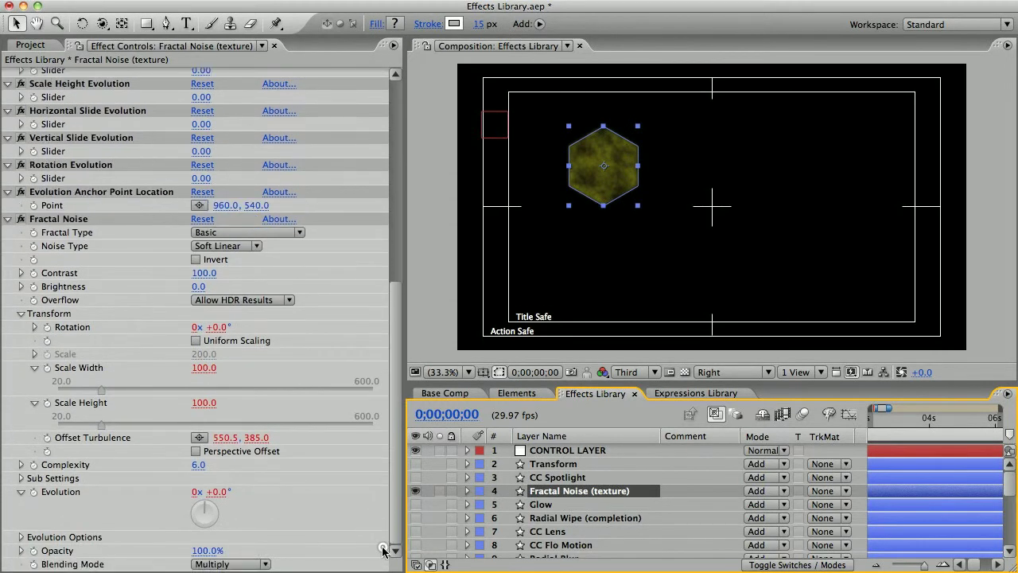
left_click(204, 368)
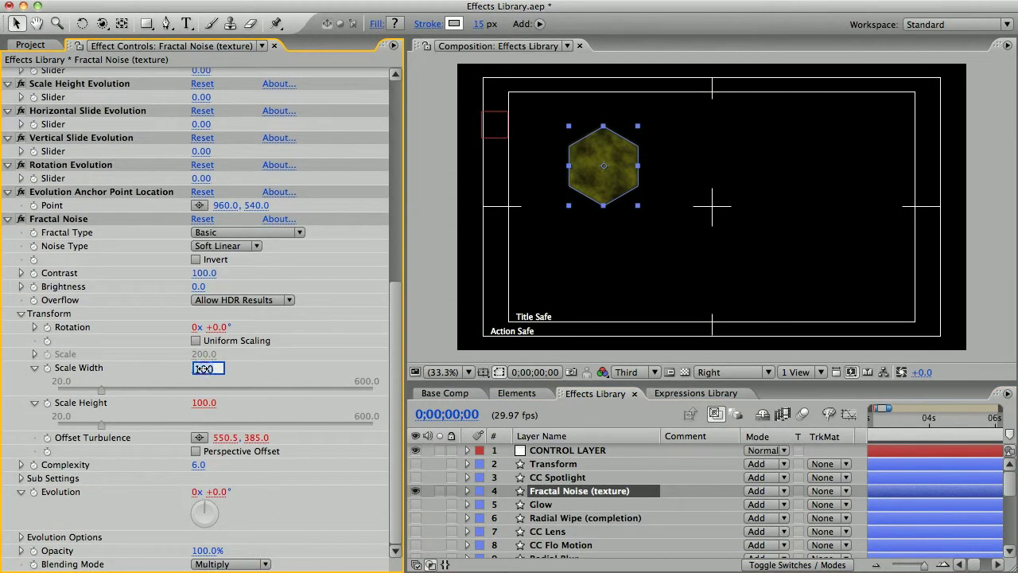
type("5000")
key("Return")
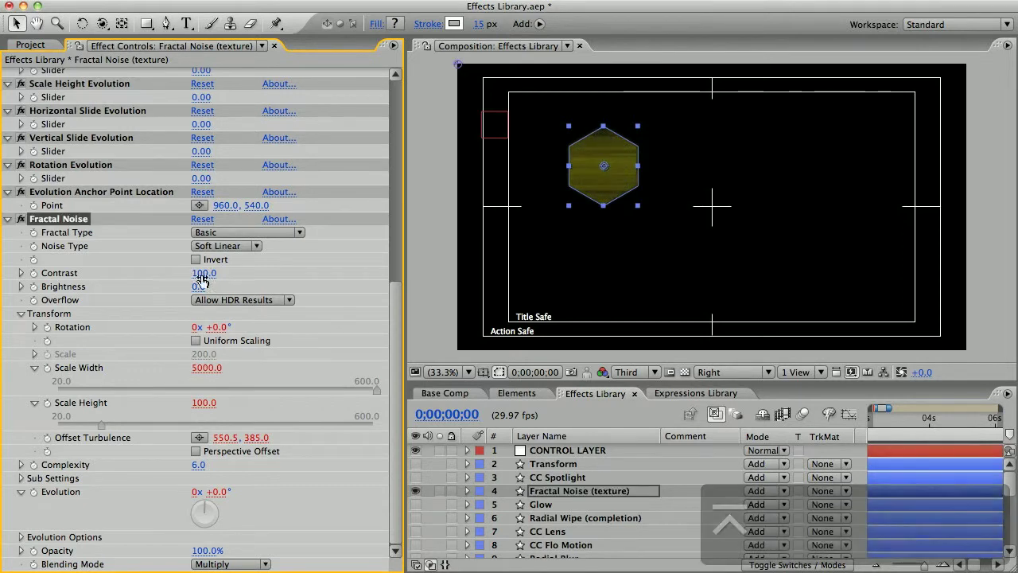
left_click_drag(204, 274, 250, 274)
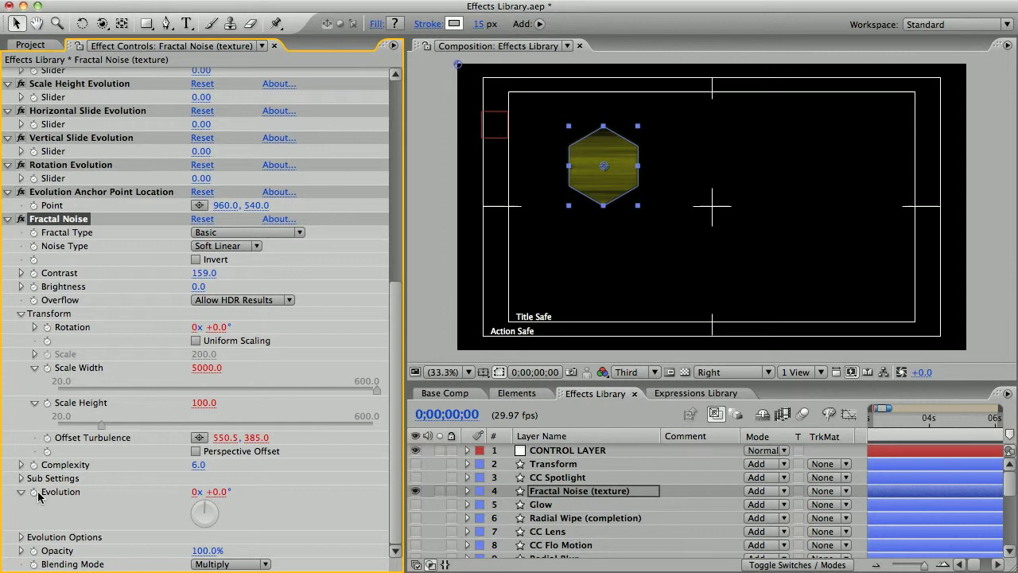
Adjust the noise Evolution, then set Evolution Evolution to 152 and Vertical Slide Evolution to 102.
mouse_move(216, 491)
left_mouse_down()
mouse_move(440, 489)
mouse_move(194, 491)
left_mouse_up()
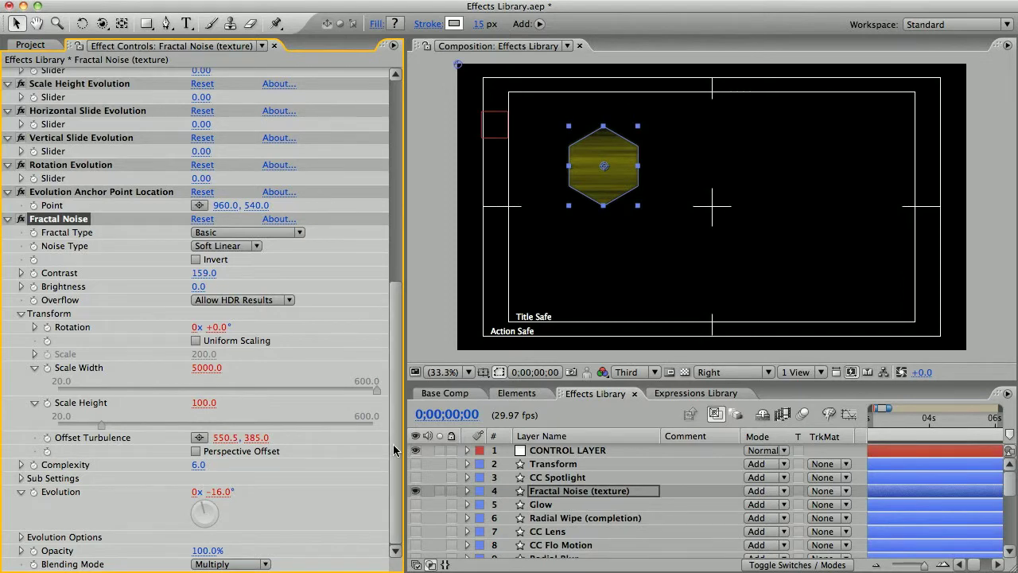
left_click_drag(393, 452, 394, 389)
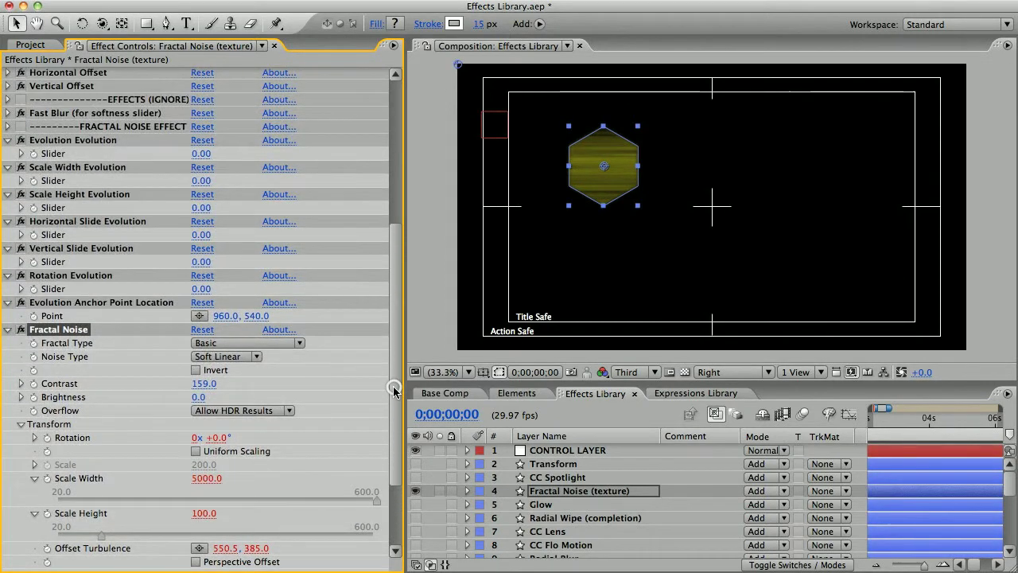
left_click(74, 141)
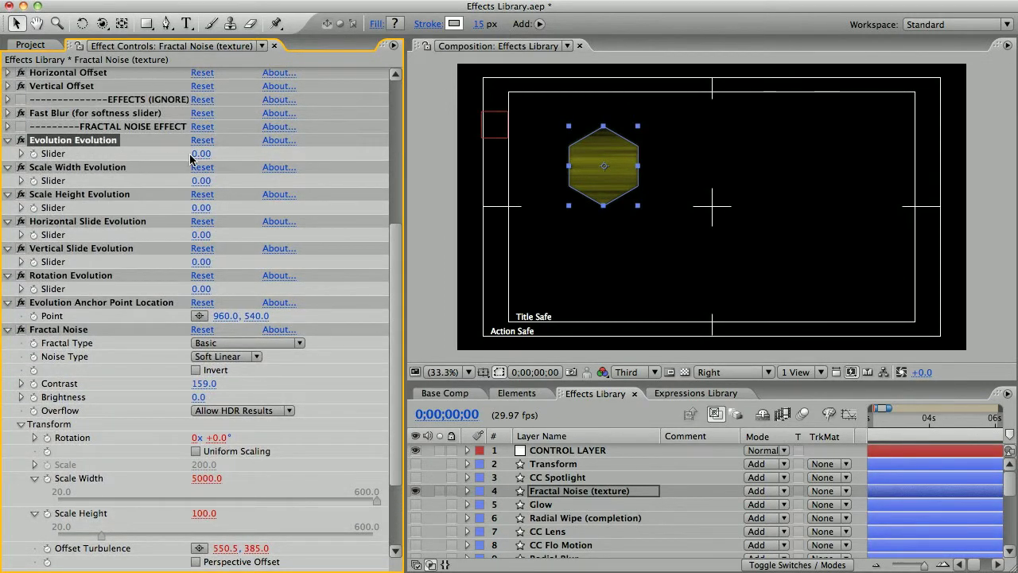
left_click_drag(201, 153, 316, 156)
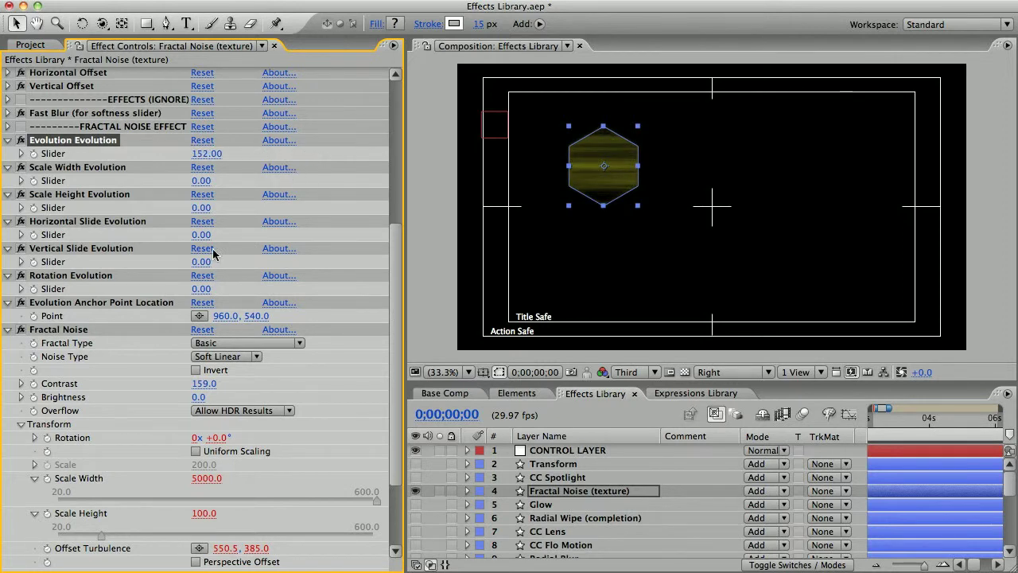
left_click_drag(201, 262, 285, 264)
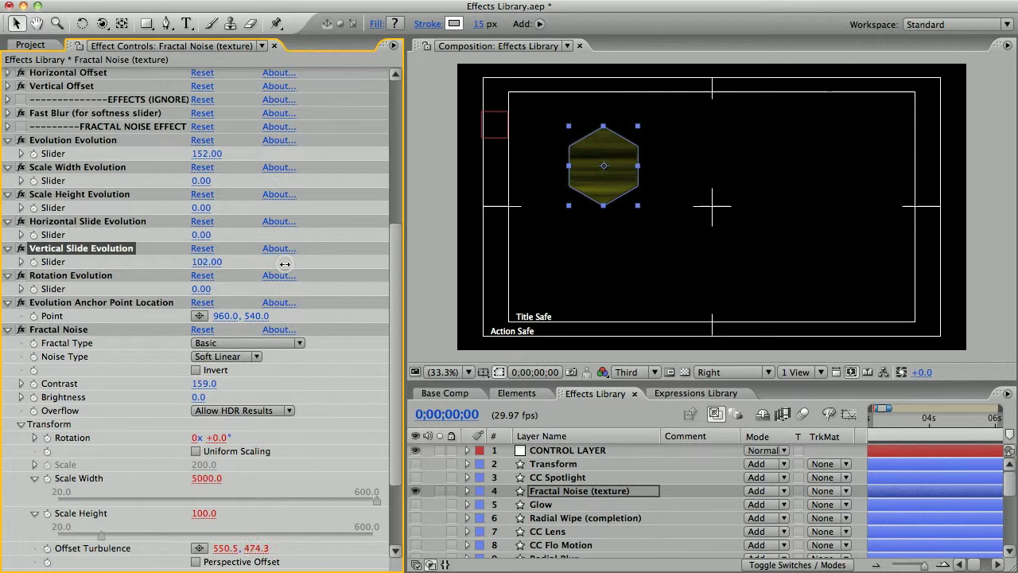
Nudge the control light to test the texture, then hide the Fractal Noise layer.
left_click(490, 130)
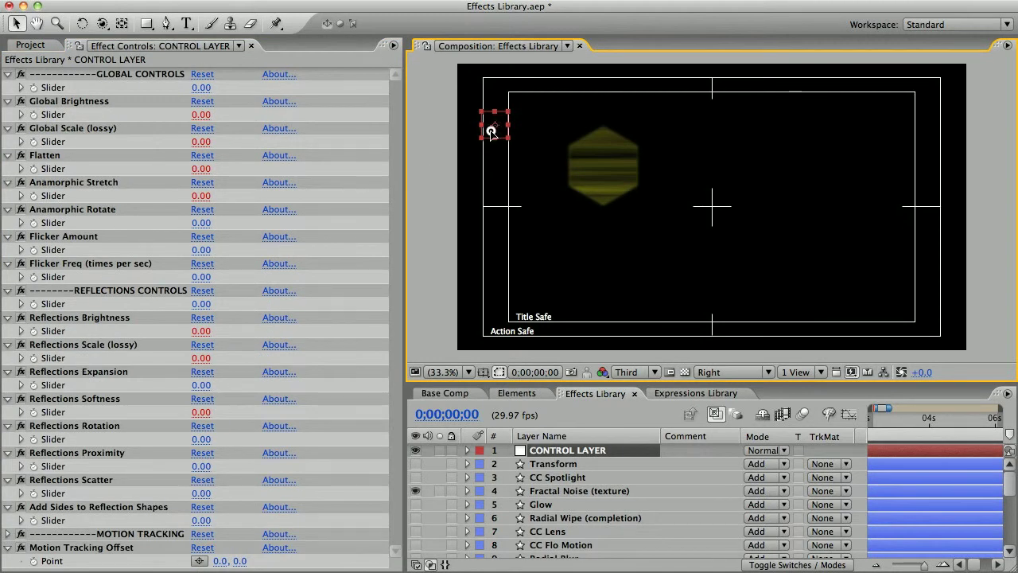
mouse_move(491, 132)
left_mouse_down()
mouse_move(885, 203)
mouse_move(503, 122)
left_mouse_up()
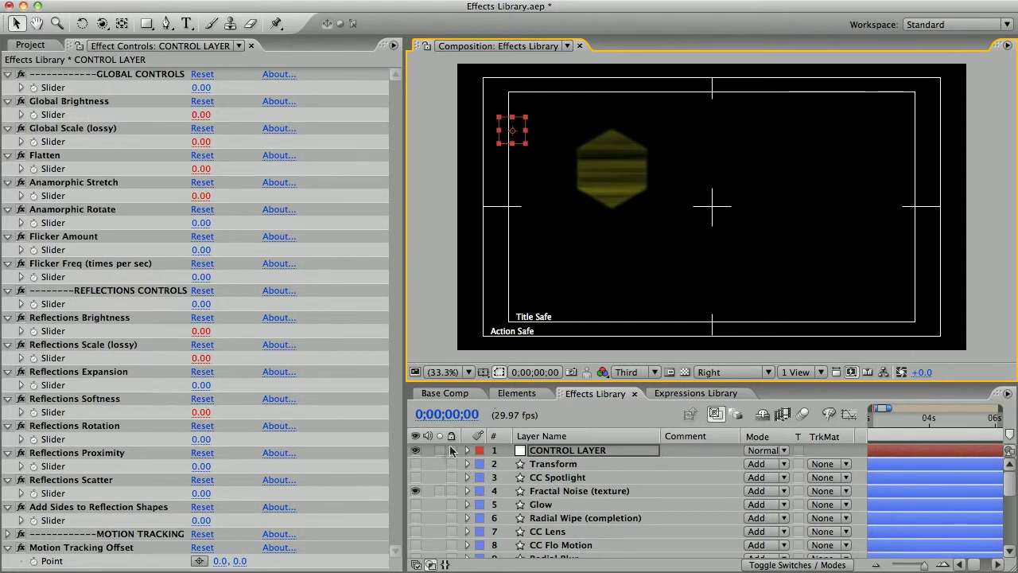
left_click(415, 491)
Show Radial Wipe, set Transition Completion 85% and Feather Evolution 34, then test by moving the light.
left_click(415, 517)
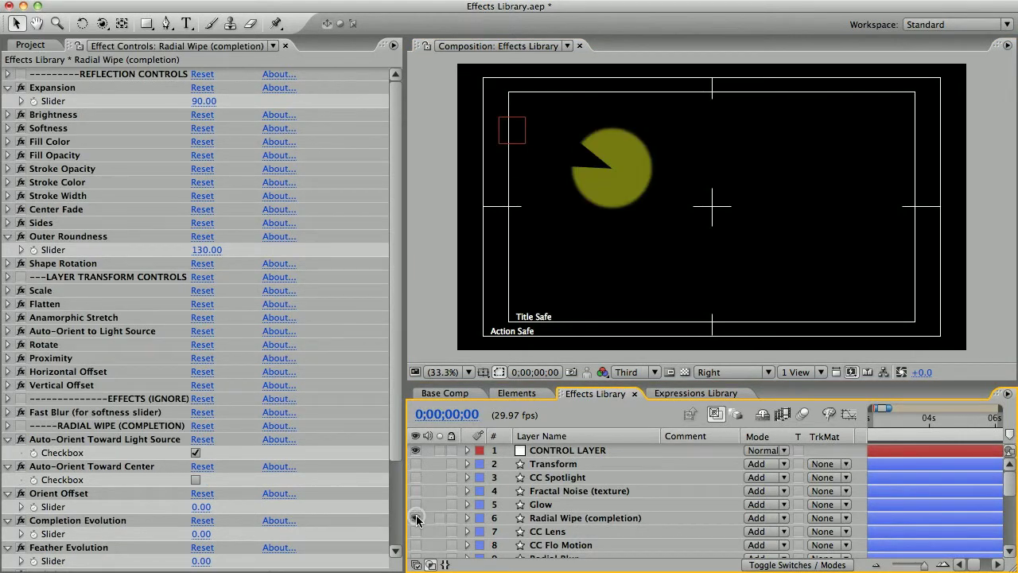
left_click(549, 518)
scroll(381, 549, "down", 5)
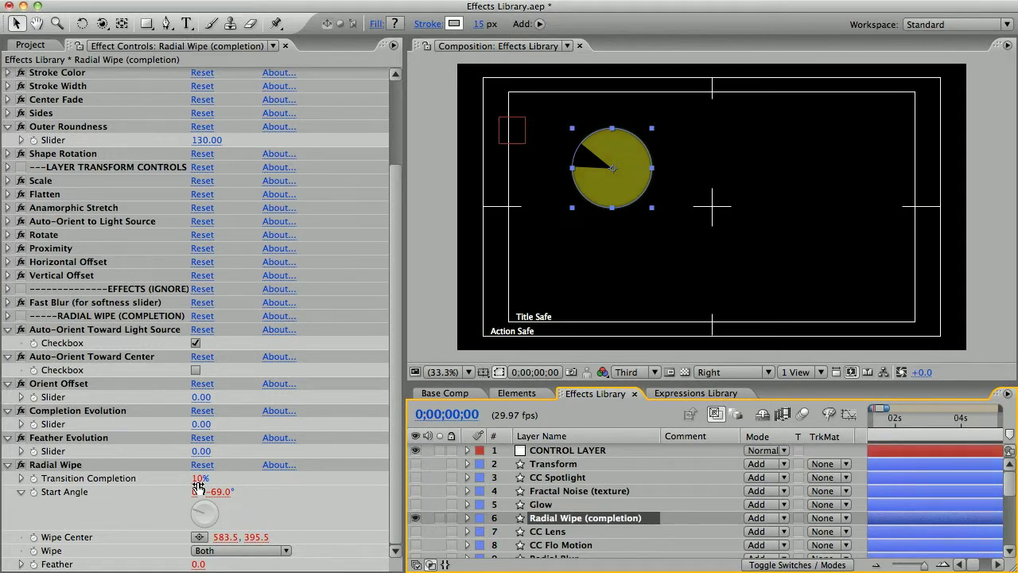
left_click_drag(198, 487, 259, 482)
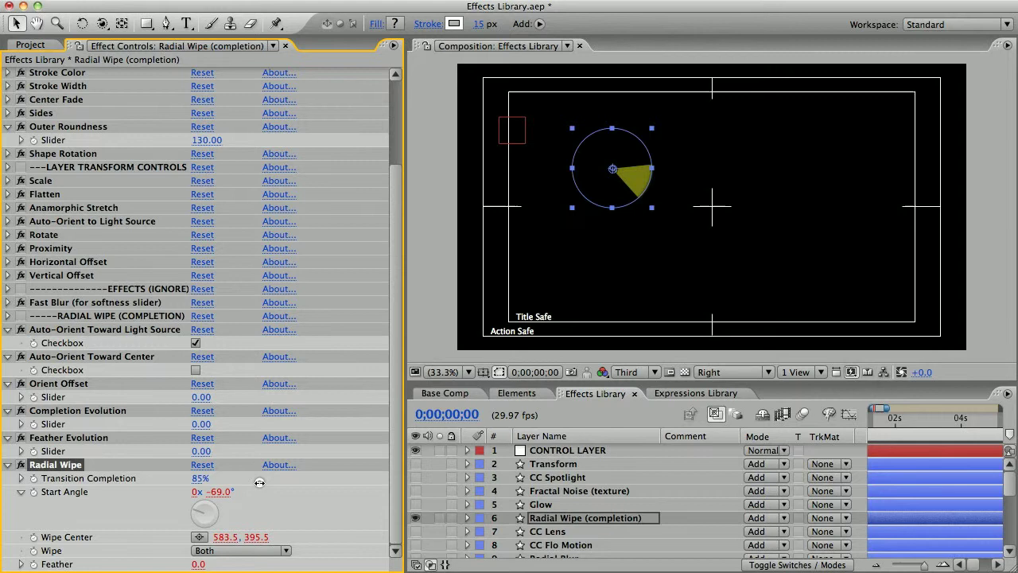
left_click_drag(202, 451, 232, 450)
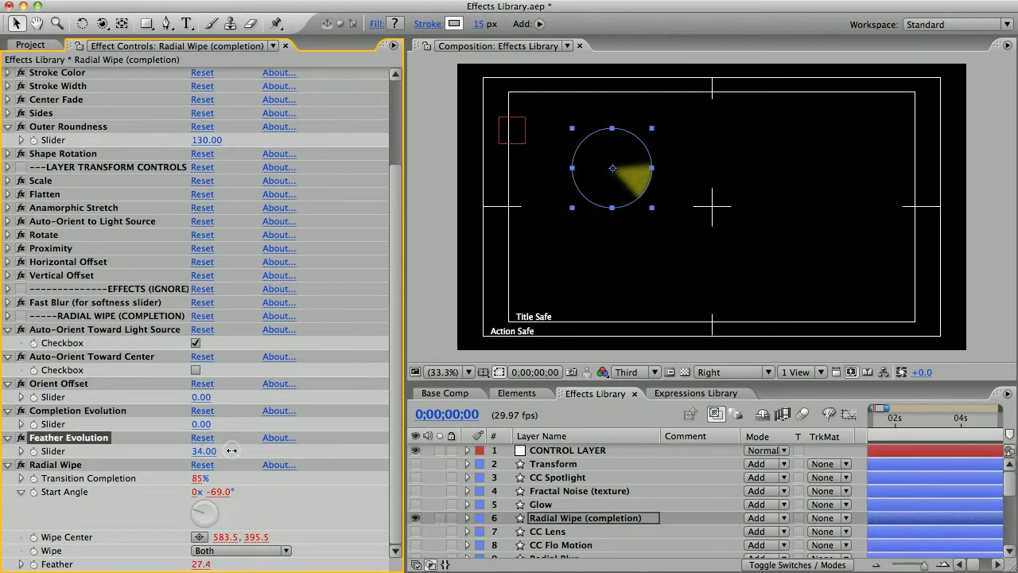
left_click(89, 330)
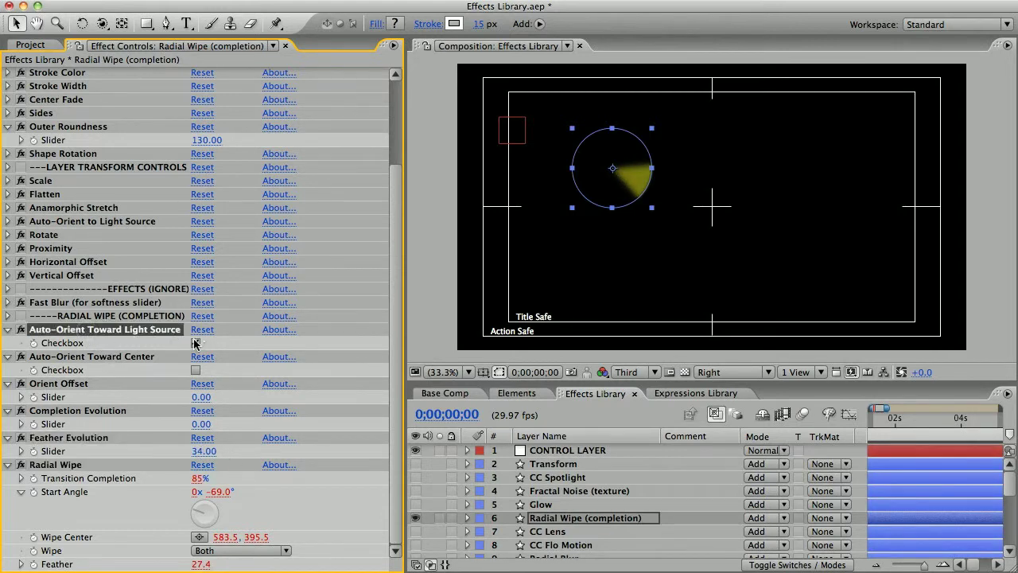
mouse_move(512, 132)
left_mouse_down()
mouse_move(871, 142)
mouse_move(549, 136)
left_mouse_up()
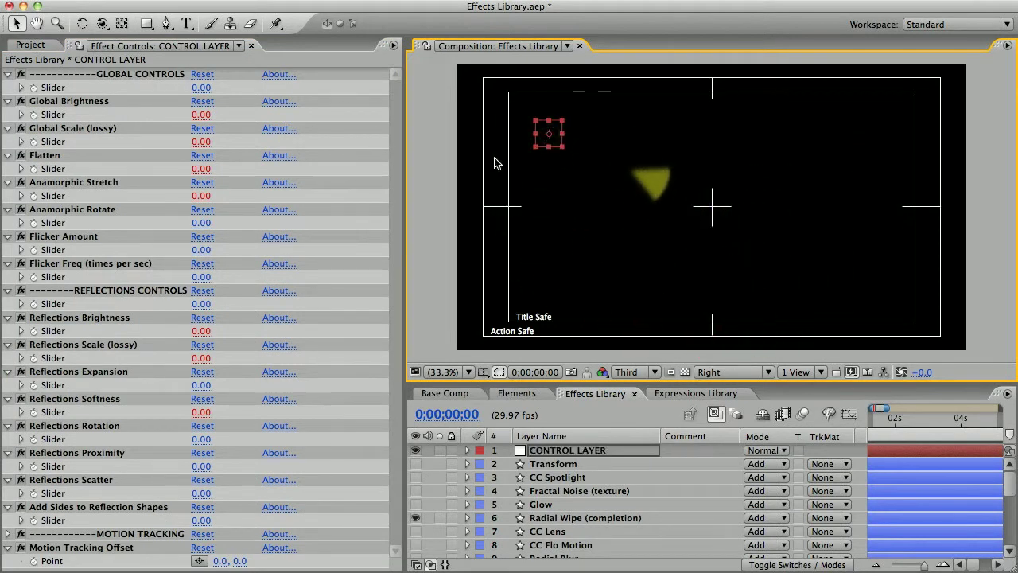